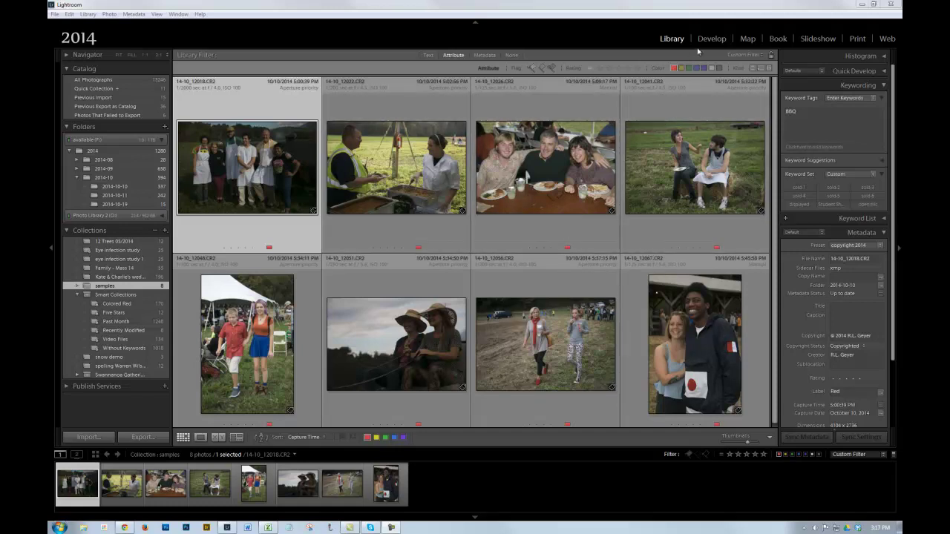
- Open the group photo 14-10_12018.CR2 in the Develop module and set Exposure to +2.02 and Highlights to −38
{"action": "left_click", "coordinate": [711, 39]}
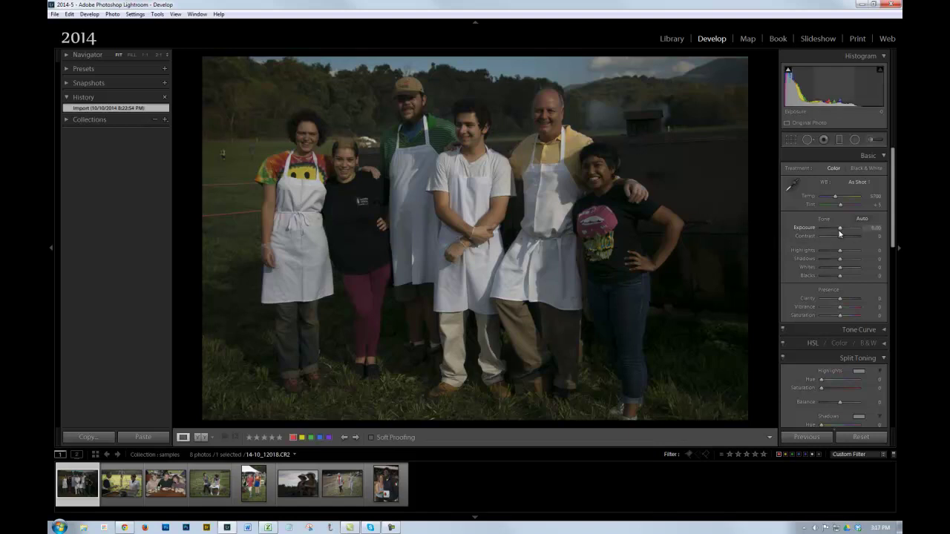
{"action": "left_click_drag", "start_coordinate": [841, 230], "coordinate": [845, 232]}
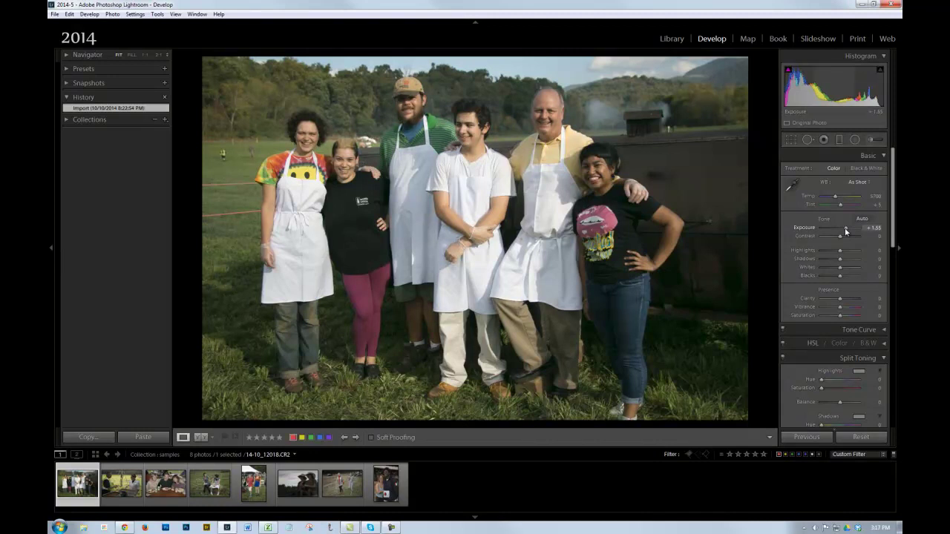
{"action": "left_click_drag", "start_coordinate": [846, 231], "coordinate": [848, 232]}
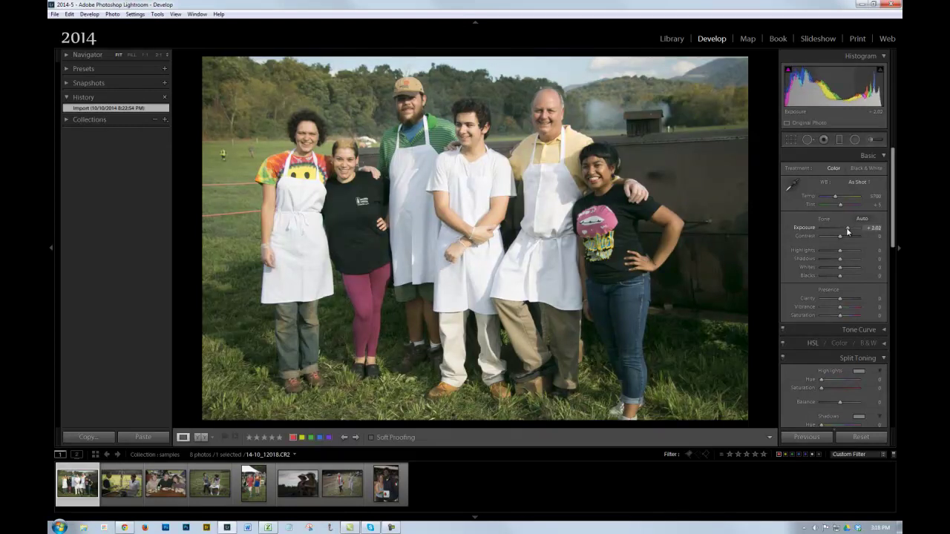
{"action": "left_click_drag", "start_coordinate": [847, 231], "coordinate": [848, 232]}
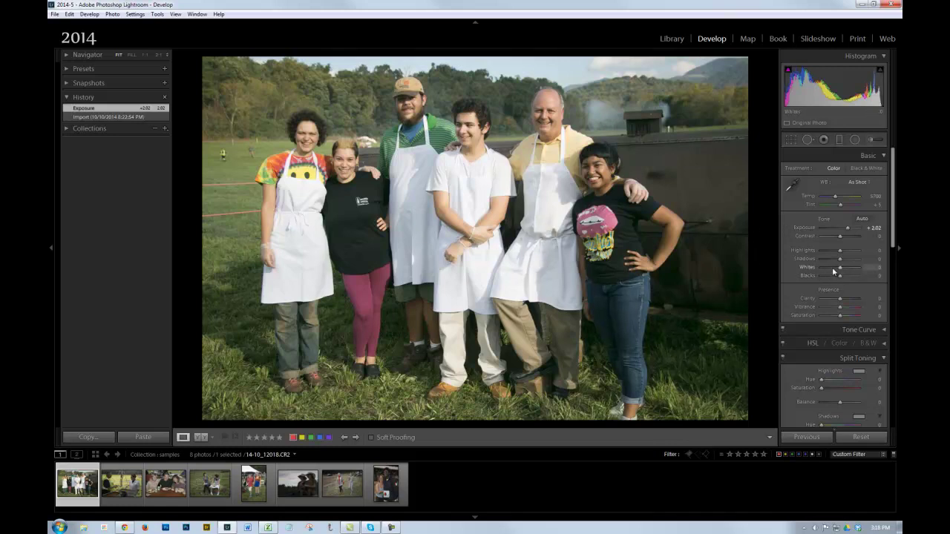
{"action": "left_click_drag", "start_coordinate": [841, 254], "coordinate": [833, 256]}
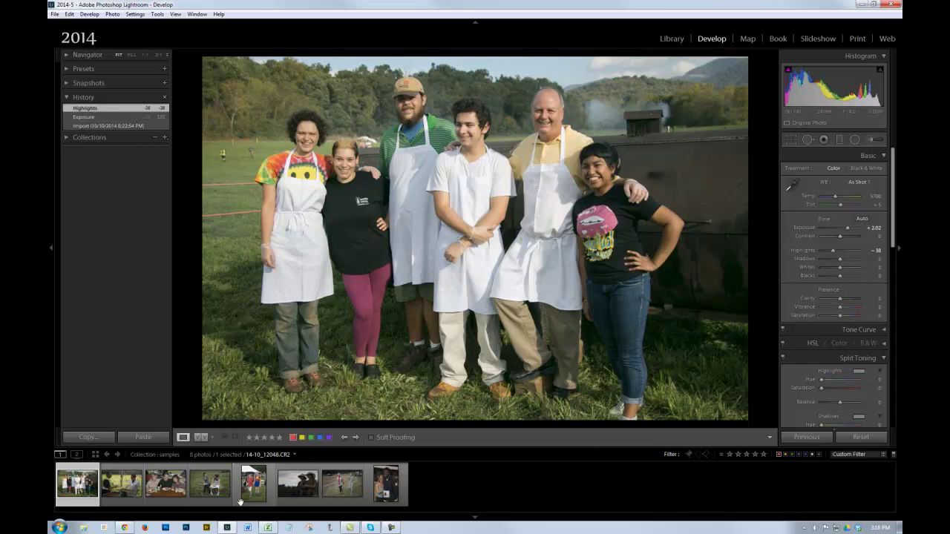
- Set Exposure to +1.55 and Highlights to −100 on the food-serving photo 14-10_12022.CR2
{"action": "left_click", "coordinate": [121, 484]}
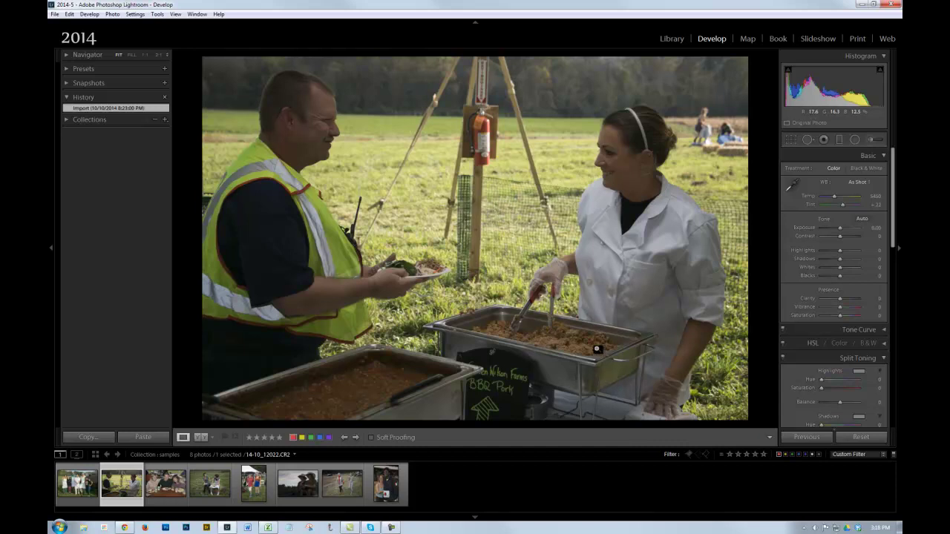
{"action": "left_click_drag", "start_coordinate": [841, 232], "coordinate": [802, 255]}
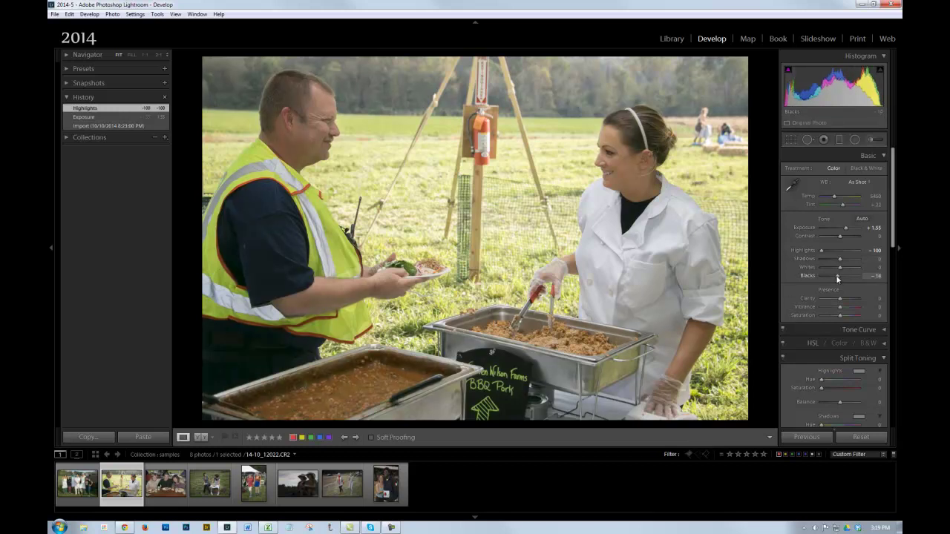
{"action": "left_click_drag", "start_coordinate": [793, 93], "coordinate": [790, 75]}
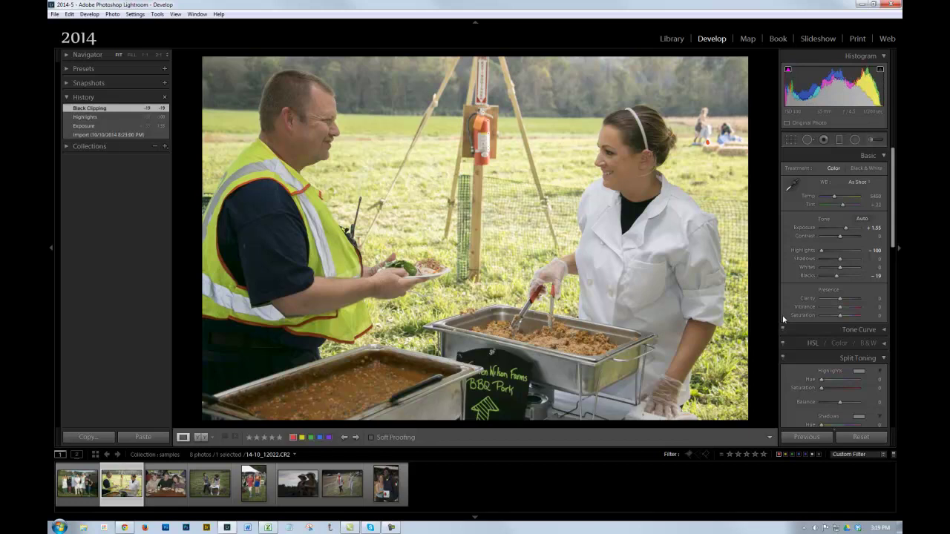
- Set the food-serving photo's Blacks to −14 and its Contrast to +33
{"action": "left_click_drag", "start_coordinate": [838, 279], "coordinate": [830, 279]}
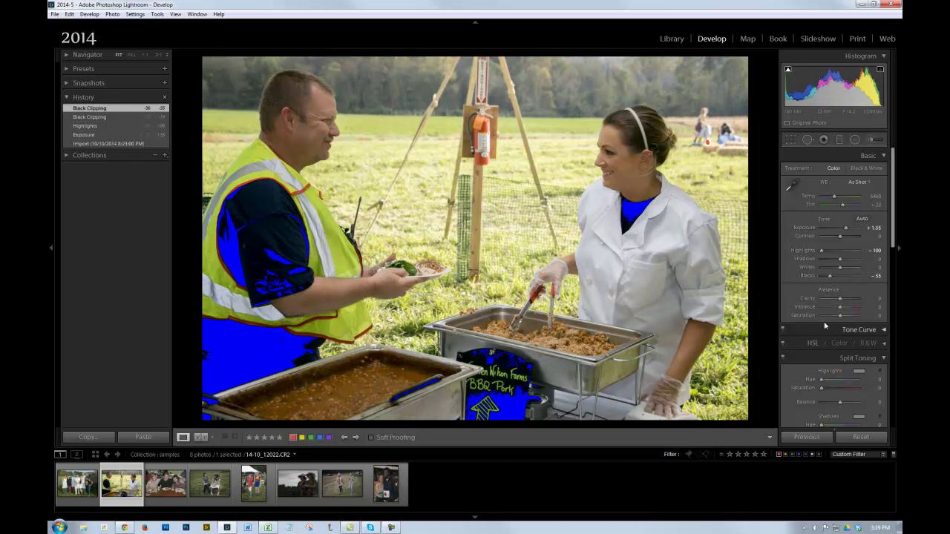
{"action": "left_click_drag", "start_coordinate": [829, 277], "coordinate": [836, 280]}
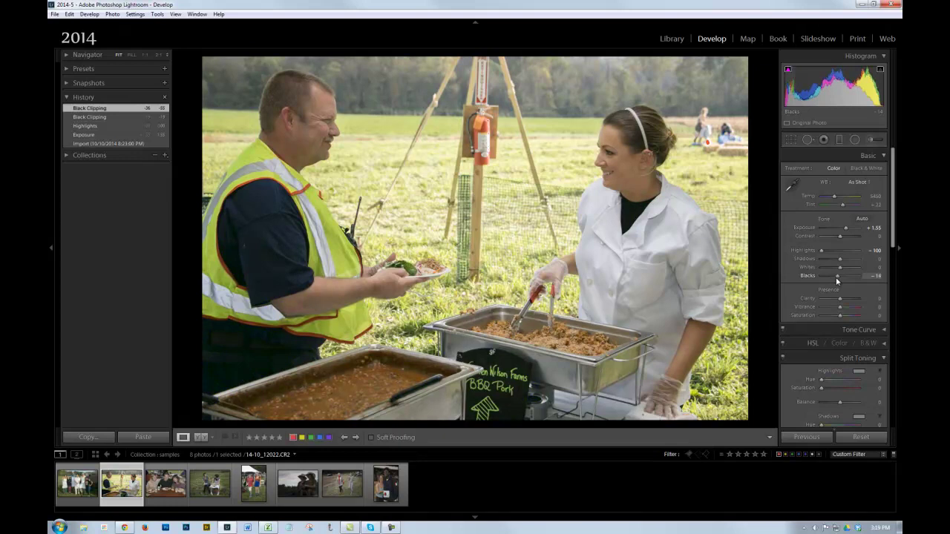
{"action": "left_click_drag", "start_coordinate": [837, 280], "coordinate": [837, 280]}
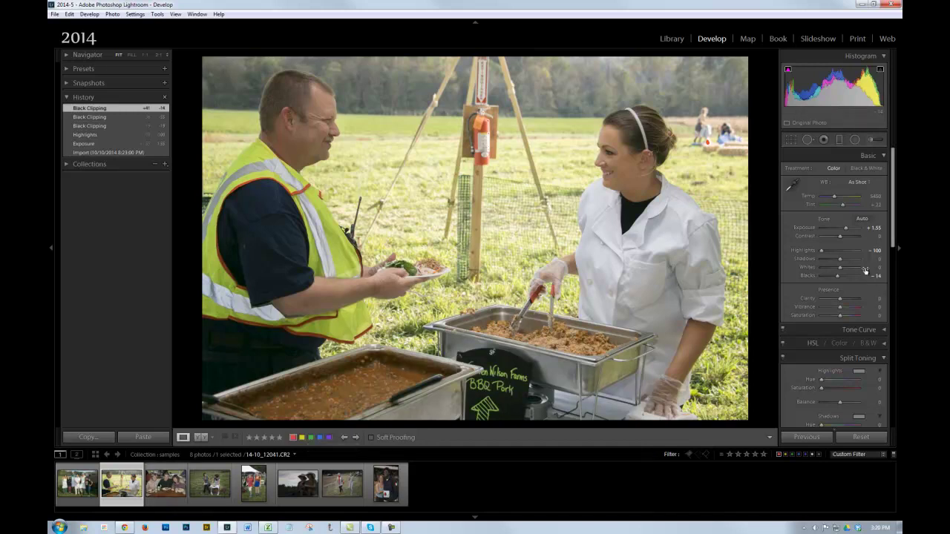
{"action": "left_click_drag", "start_coordinate": [841, 239], "coordinate": [848, 240]}
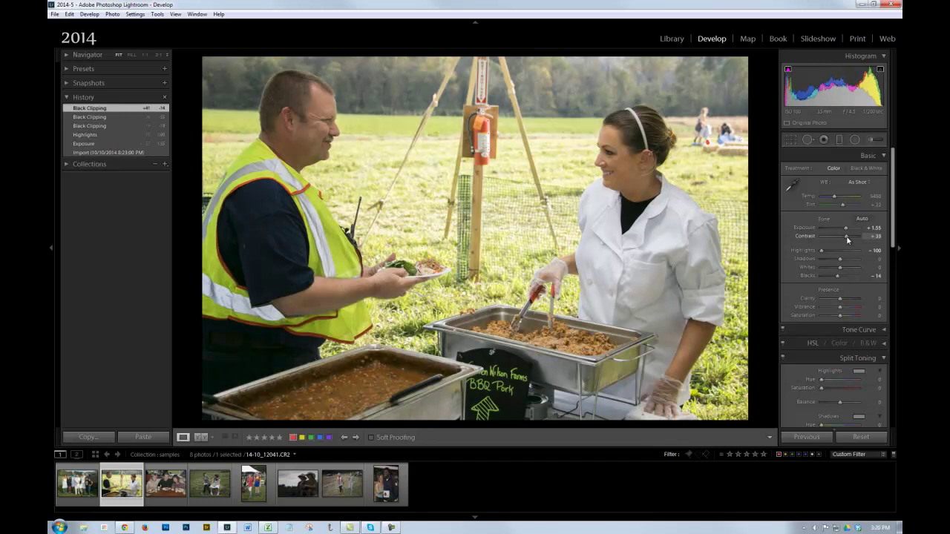
{"action": "left_click_drag", "start_coordinate": [847, 240], "coordinate": [846, 239]}
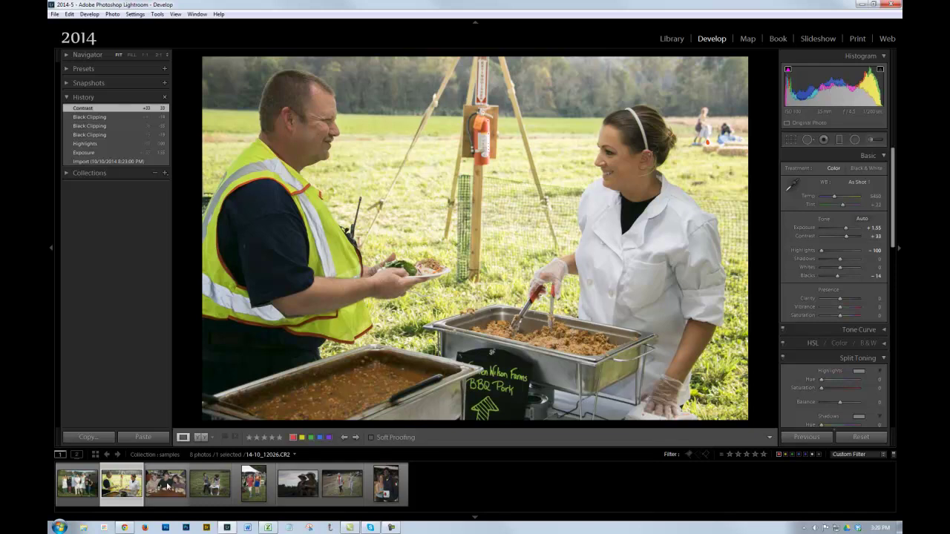
- Crop the hay-bale photo 14-10_12041.CR2 to the 4 x 5 / 8 x 10 aspect by trimming its left side, and set Exposure to +0.36
{"action": "left_click", "coordinate": [169, 487]}
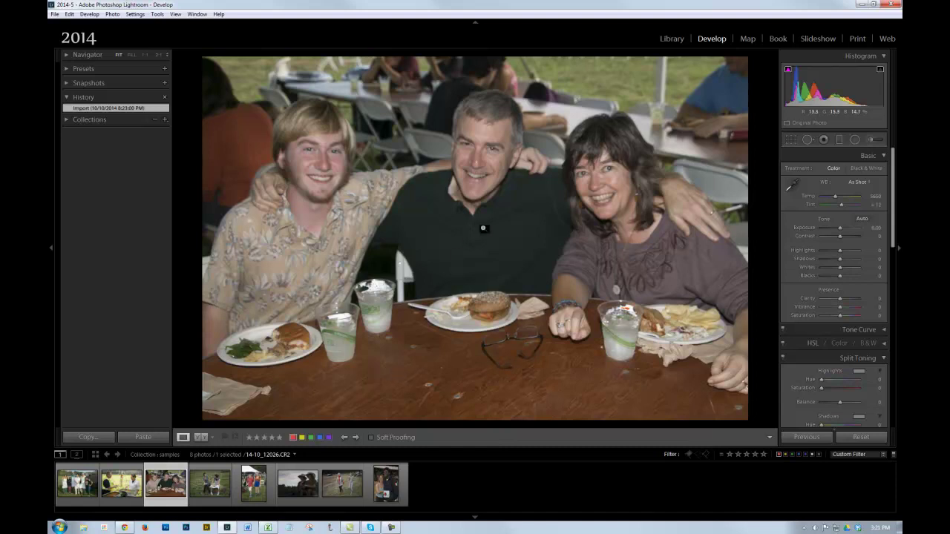
{"action": "key", "text": "Right"}
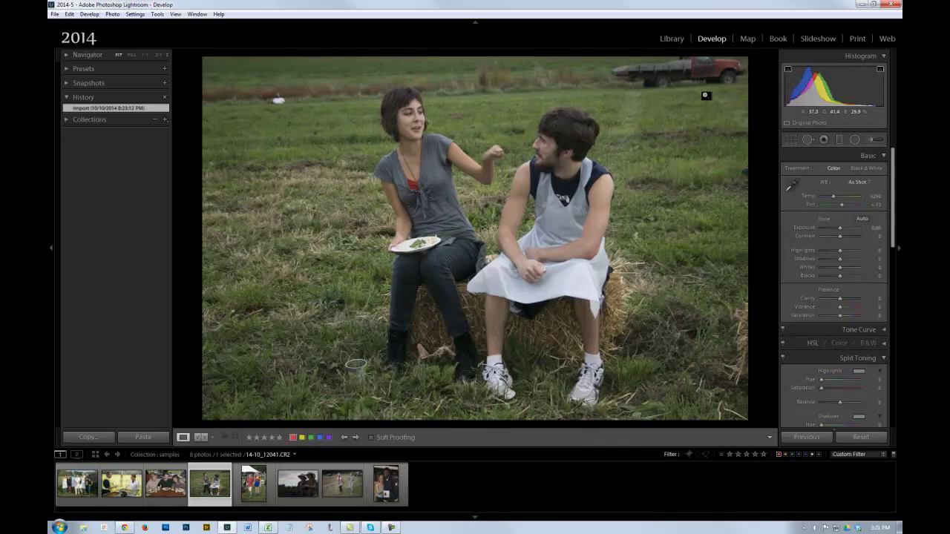
{"action": "left_click", "coordinate": [791, 140]}
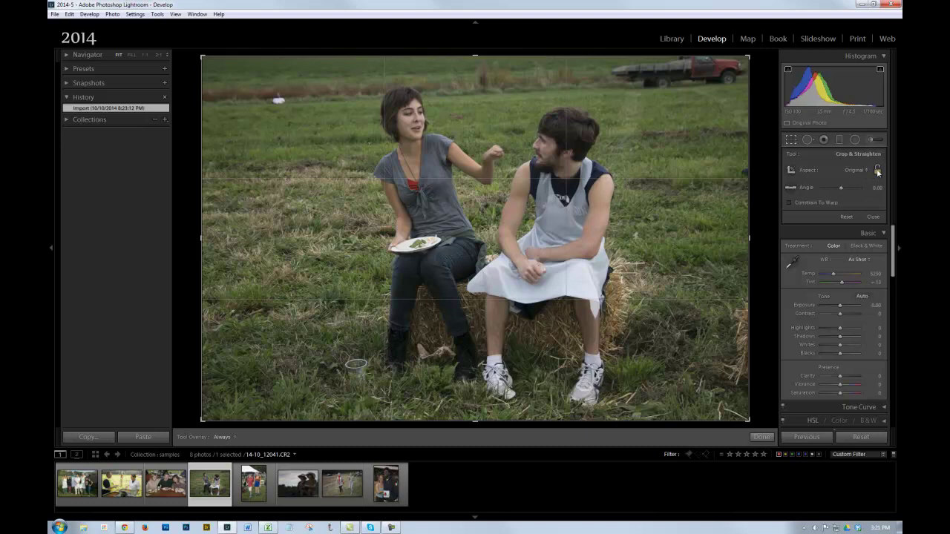
{"action": "left_click", "coordinate": [878, 172]}
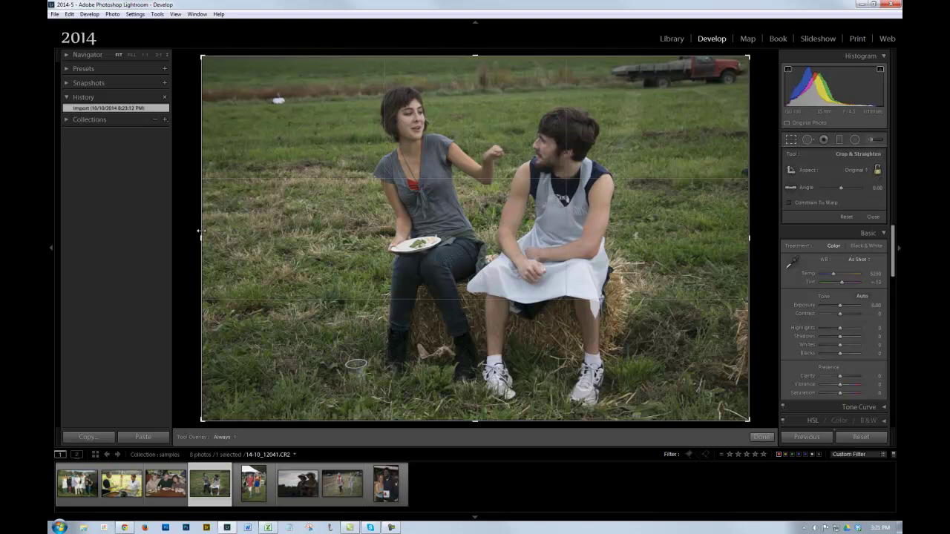
{"action": "left_click_drag", "start_coordinate": [201, 237], "coordinate": [246, 249]}
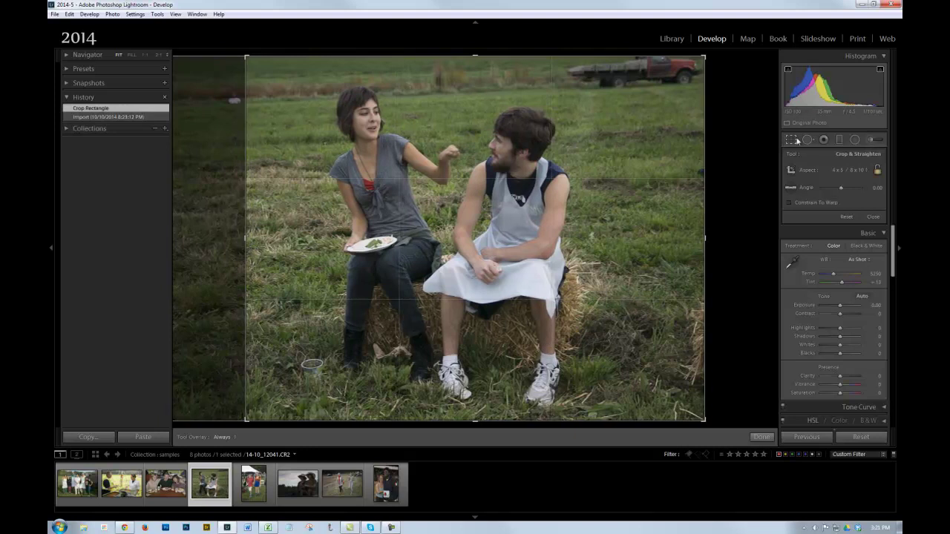
{"action": "left_click", "coordinate": [791, 139]}
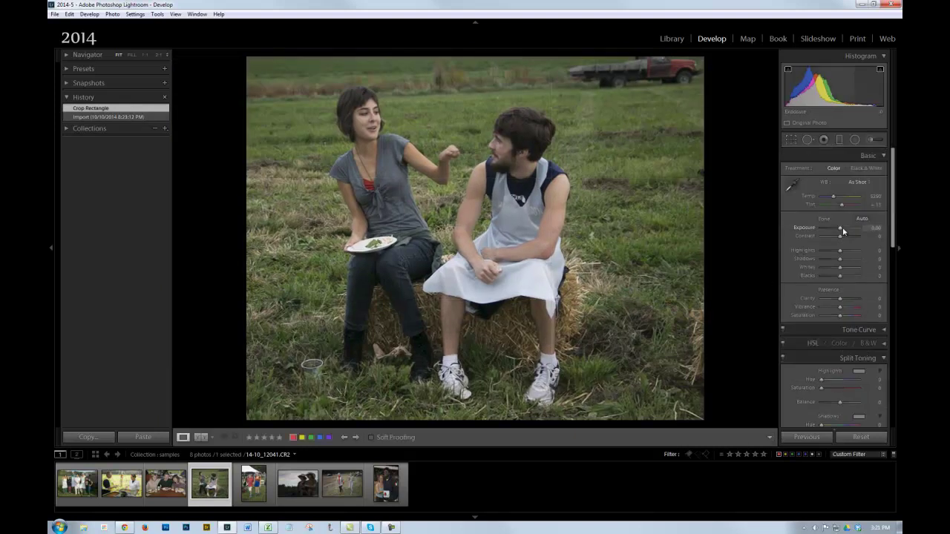
{"action": "left_click_drag", "start_coordinate": [842, 232], "coordinate": [843, 231]}
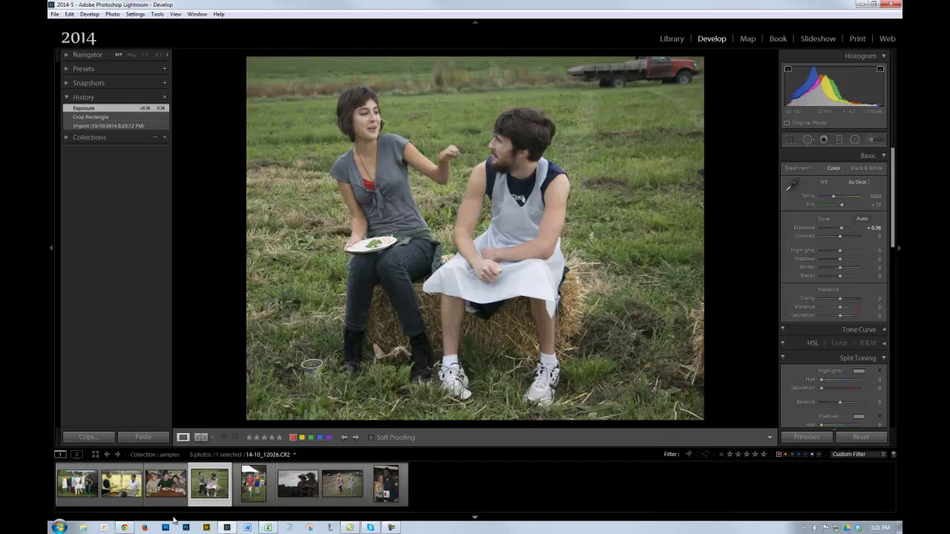
- Open the vertical photo of the two people by the tent, 14-10_12048.CR2, for cropping
{"action": "left_click", "coordinate": [253, 486]}
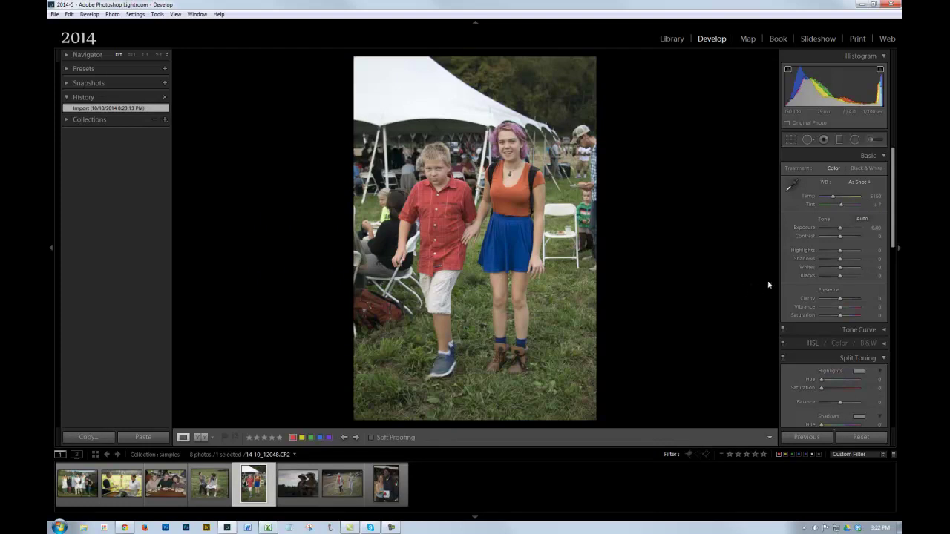
{"action": "left_click", "coordinate": [792, 140]}
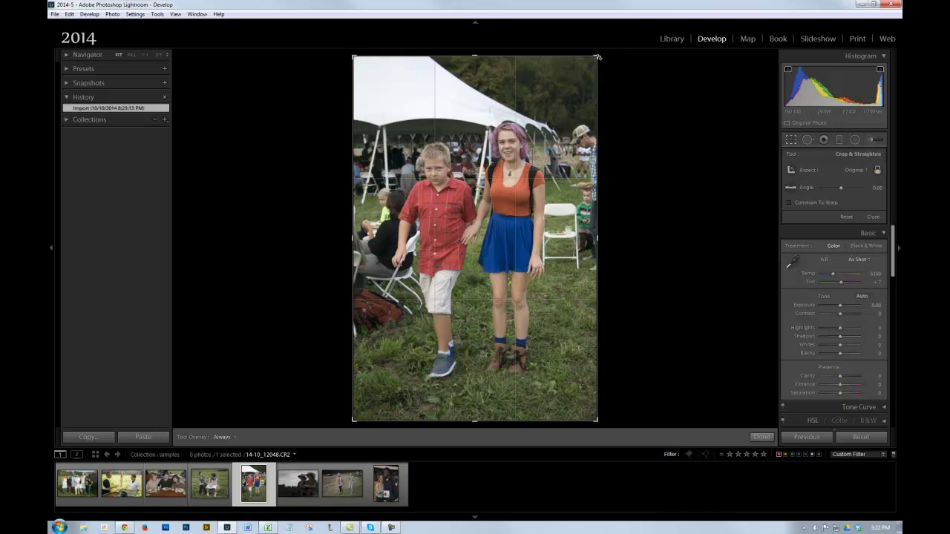
- Try a tight crop around the two people with a straightening angle of 2.35, and reset the crop
{"action": "left_click_drag", "start_coordinate": [597, 56], "coordinate": [571, 80]}
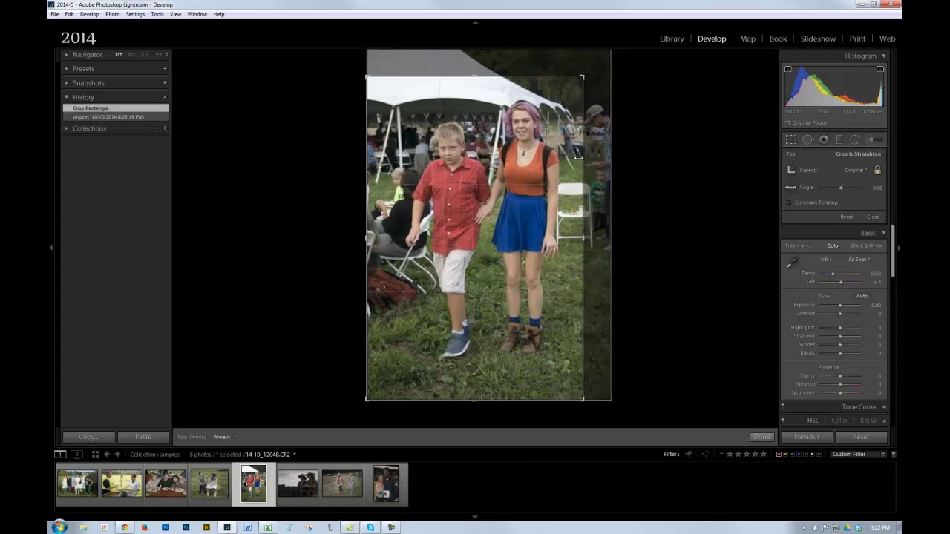
{"action": "left_click_drag", "start_coordinate": [364, 401], "coordinate": [383, 387]}
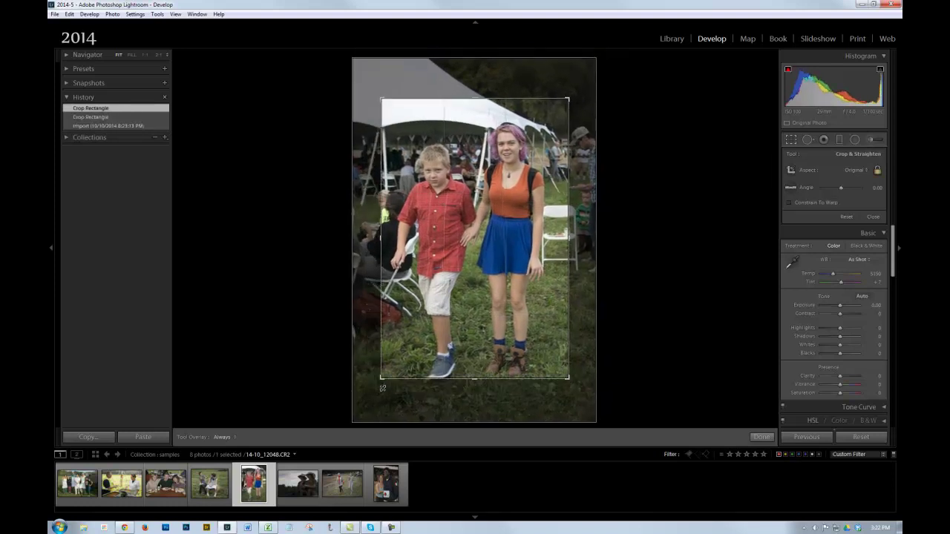
{"action": "left_click_drag", "start_coordinate": [451, 294], "coordinate": [457, 284]}
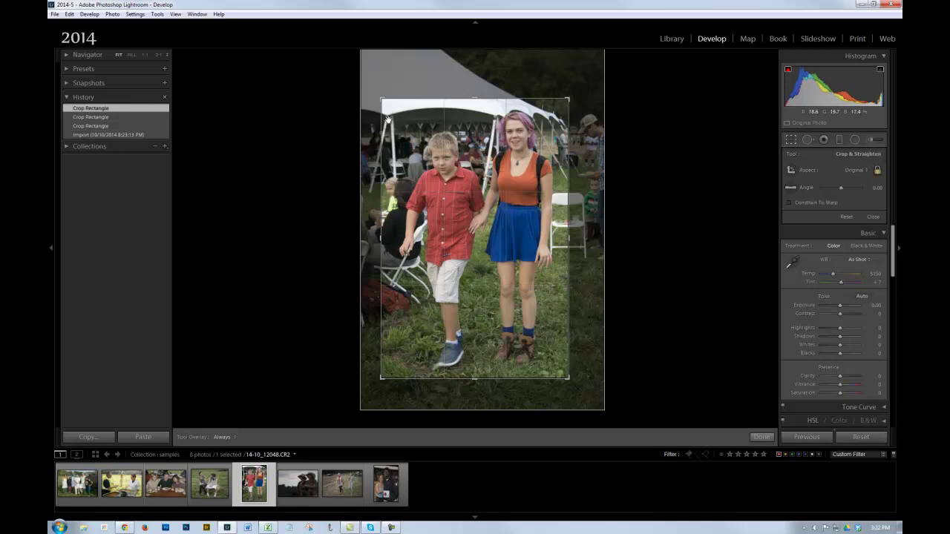
{"action": "left_click", "coordinate": [791, 190]}
{"action": "left_click_drag", "start_coordinate": [402, 221], "coordinate": [407, 326]}
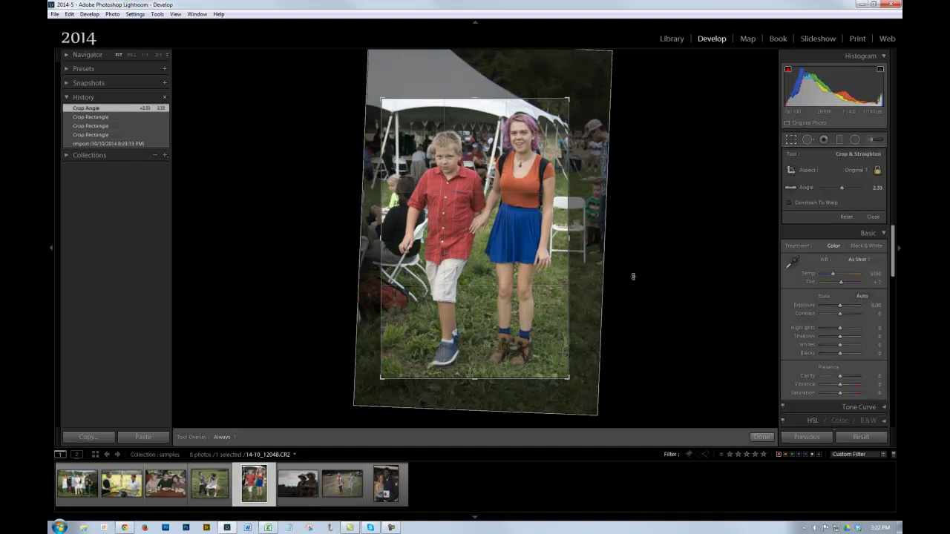
{"action": "left_click", "coordinate": [846, 218]}
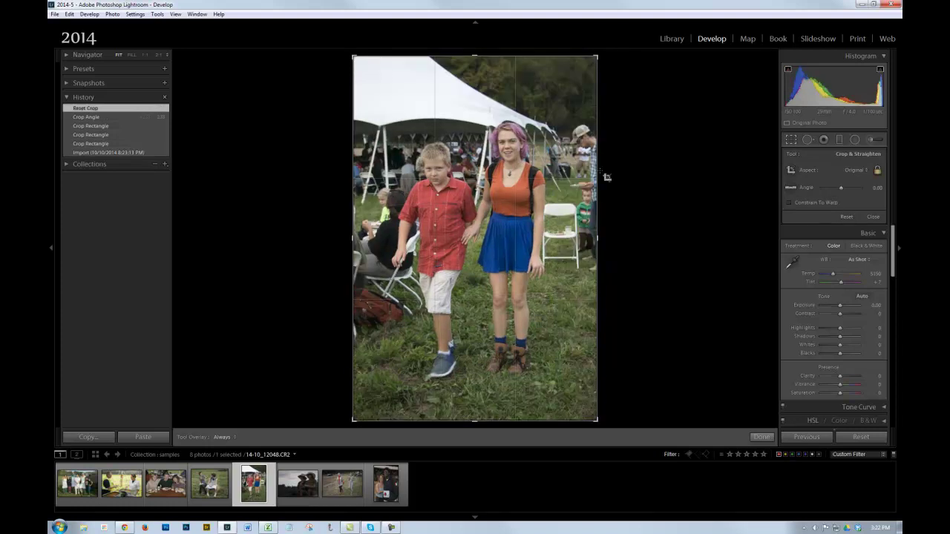
- Crop the tent photo closely around the two people at the original aspect ratio, and set Blacks to −10
{"action": "left_click_drag", "start_coordinate": [595, 420], "coordinate": [582, 399]}
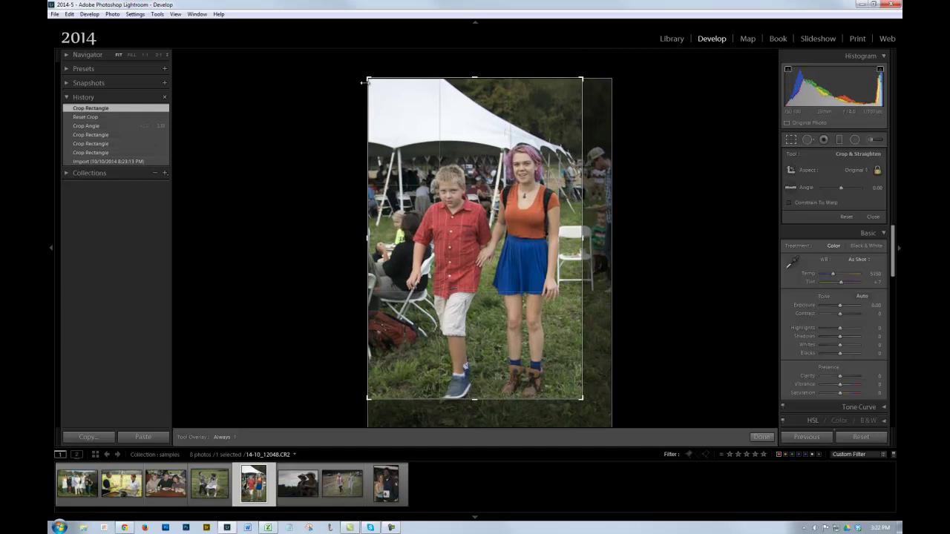
{"action": "left_click_drag", "start_coordinate": [366, 77], "coordinate": [376, 101]}
{"action": "left_click_drag", "start_coordinate": [438, 186], "coordinate": [452, 180]}
{"action": "left_click_drag", "start_coordinate": [461, 102], "coordinate": [463, 99]}
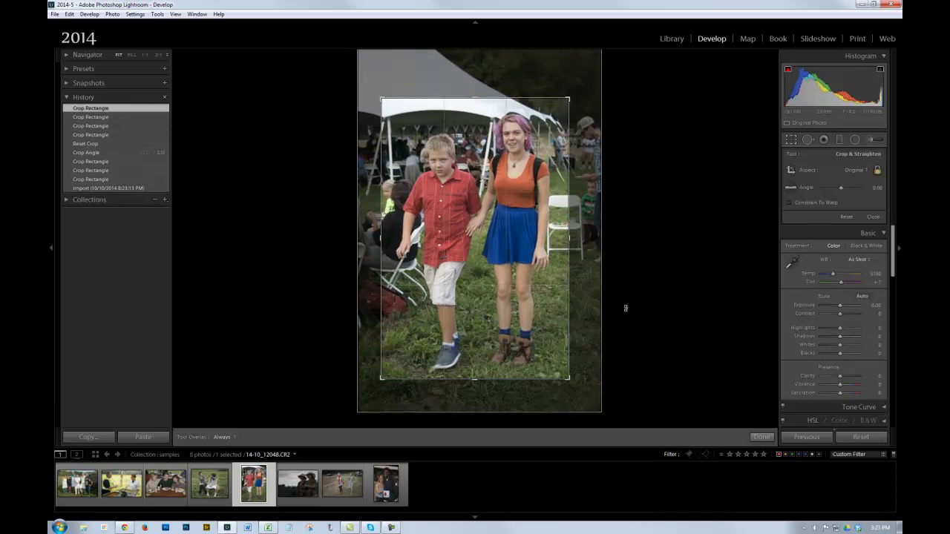
{"action": "left_click", "coordinate": [791, 140]}
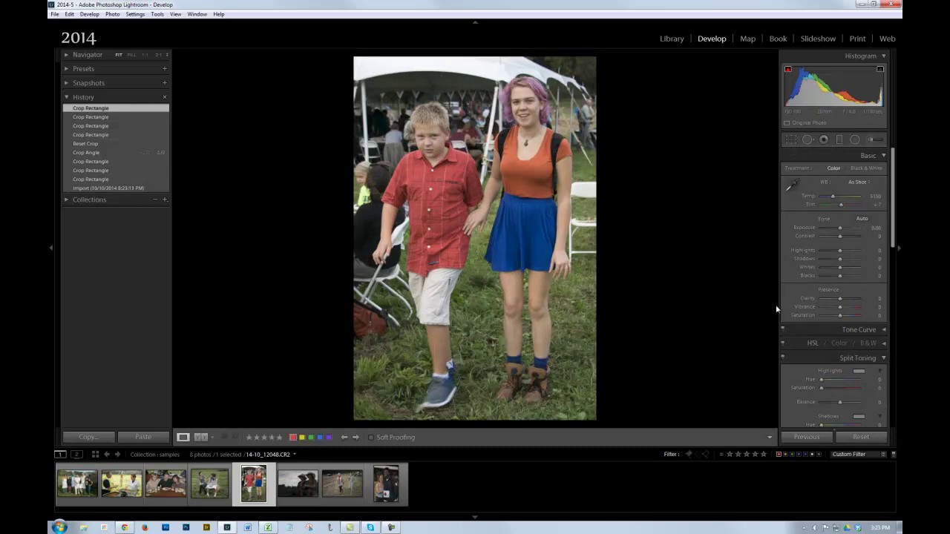
{"action": "left_click_drag", "start_coordinate": [840, 279], "coordinate": [837, 280]}
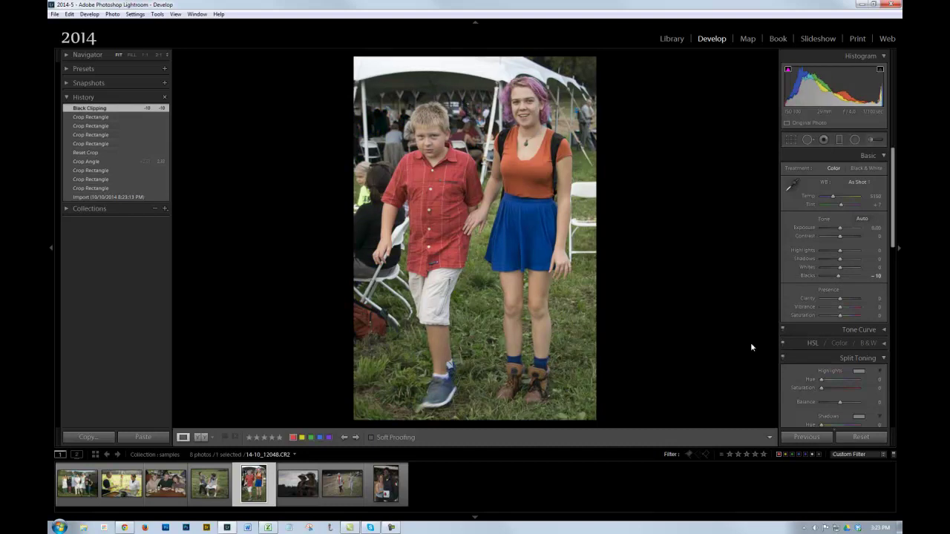
- Set Exposure to +2.26 and Highlights to −100 on the photo of the two women in hats, 14-10_12051.CR2
{"action": "left_click", "coordinate": [298, 483]}
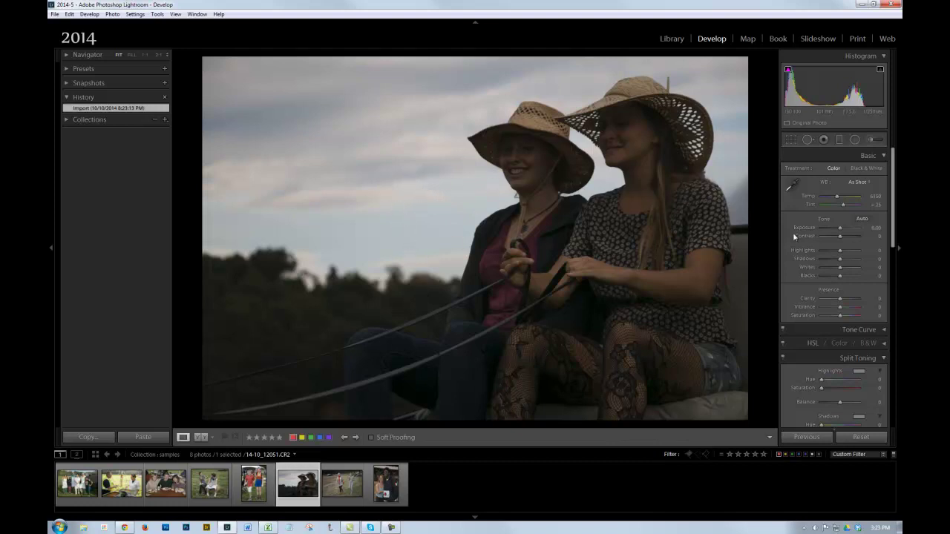
{"action": "left_click_drag", "start_coordinate": [841, 232], "coordinate": [809, 263]}
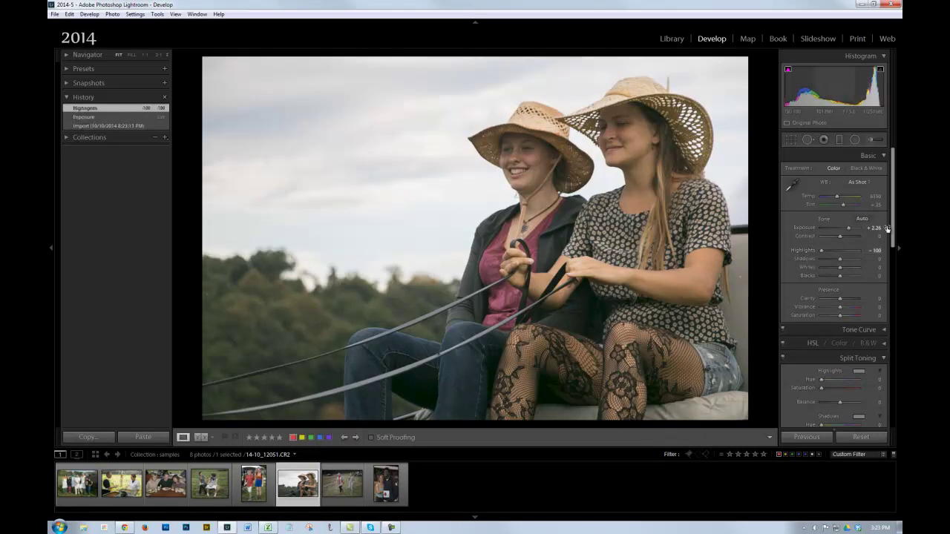
{"action": "scroll", "coordinate": [893, 230], "scroll_direction": "down", "scroll_amount": 2}
{"action": "scroll", "coordinate": [893, 229], "scroll_direction": "up", "scroll_amount": 2}
- Paint an Adjustment Brush mask over the upper and left parts of the sky, enlarging the brush to 14.0 and showing the mask overlay
{"action": "left_click", "coordinate": [875, 141]}
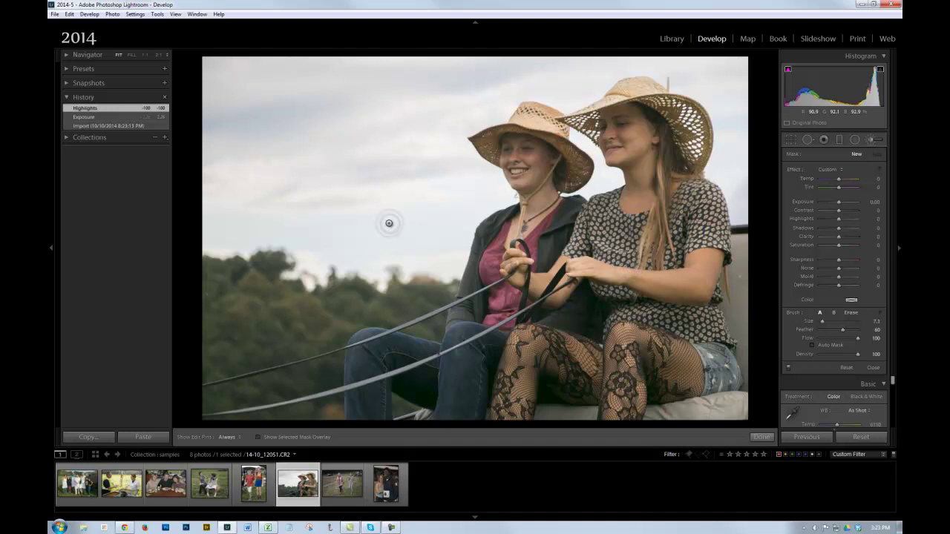
{"action": "key", "text": "h"}
{"action": "mouse_move", "coordinate": [343, 151]}
{"action": "left_mouse_down"}
{"action": "mouse_move", "coordinate": [309, 154]}
{"action": "mouse_move", "coordinate": [397, 112]}
{"action": "mouse_move", "coordinate": [304, 118]}
{"action": "mouse_move", "coordinate": [272, 100]}
{"action": "mouse_move", "coordinate": [264, 75]}
{"action": "mouse_move", "coordinate": [343, 61]}
{"action": "mouse_move", "coordinate": [213, 58]}
{"action": "mouse_move", "coordinate": [206, 66]}
{"action": "mouse_move", "coordinate": [240, 79]}
{"action": "mouse_move", "coordinate": [515, 75]}
{"action": "mouse_move", "coordinate": [307, 69]}
{"action": "mouse_move", "coordinate": [413, 64]}
{"action": "mouse_move", "coordinate": [328, 78]}
{"action": "left_mouse_up"}
{"action": "scroll", "coordinate": [327, 79], "scroll_direction": "up", "scroll_amount": 5}
{"action": "key", "text": "h"}
{"action": "mouse_move", "coordinate": [383, 157]}
{"action": "left_mouse_down"}
{"action": "mouse_move", "coordinate": [314, 166]}
{"action": "mouse_move", "coordinate": [220, 145]}
{"action": "mouse_move", "coordinate": [283, 108]}
{"action": "mouse_move", "coordinate": [194, 179]}
{"action": "mouse_move", "coordinate": [244, 187]}
{"action": "mouse_move", "coordinate": [230, 215]}
{"action": "mouse_move", "coordinate": [329, 200]}
{"action": "mouse_move", "coordinate": [353, 221]}
{"action": "mouse_move", "coordinate": [386, 225]}
{"action": "mouse_move", "coordinate": [204, 226]}
{"action": "left_mouse_up"}
{"action": "key", "text": "h"}
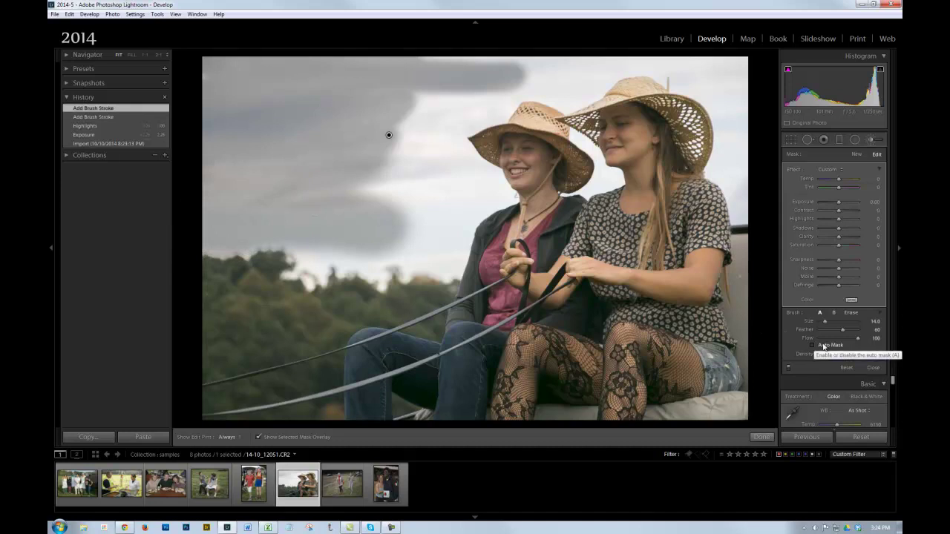
- Enable Auto Mask and paint the sky mask down to the treeline and around the edges of the two women
{"action": "left_click", "coordinate": [813, 346]}
{"action": "key", "text": "h"}
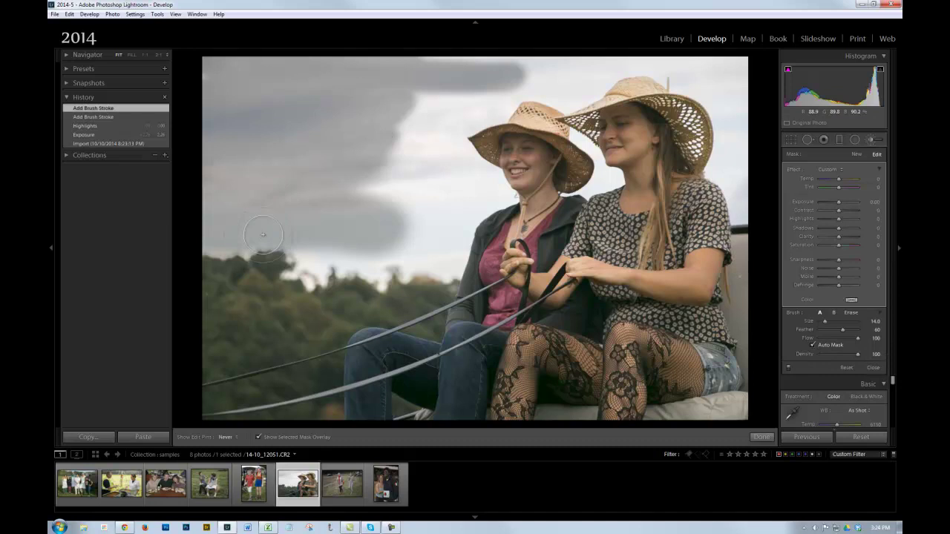
{"action": "mouse_move", "coordinate": [313, 243]}
{"action": "left_mouse_down"}
{"action": "mouse_move", "coordinate": [289, 272]}
{"action": "mouse_move", "coordinate": [323, 279]}
{"action": "mouse_move", "coordinate": [331, 266]}
{"action": "mouse_move", "coordinate": [367, 266]}
{"action": "mouse_move", "coordinate": [386, 281]}
{"action": "mouse_move", "coordinate": [414, 258]}
{"action": "mouse_move", "coordinate": [440, 263]}
{"action": "mouse_move", "coordinate": [441, 274]}
{"action": "mouse_move", "coordinate": [472, 216]}
{"action": "mouse_move", "coordinate": [503, 201]}
{"action": "mouse_move", "coordinate": [456, 147]}
{"action": "mouse_move", "coordinate": [464, 124]}
{"action": "mouse_move", "coordinate": [538, 75]}
{"action": "mouse_move", "coordinate": [565, 71]}
{"action": "mouse_move", "coordinate": [360, 107]}
{"action": "mouse_move", "coordinate": [411, 89]}
{"action": "mouse_move", "coordinate": [539, 74]}
{"action": "mouse_move", "coordinate": [569, 76]}
{"action": "mouse_move", "coordinate": [580, 96]}
{"action": "mouse_move", "coordinate": [572, 100]}
{"action": "mouse_move", "coordinate": [552, 84]}
{"action": "mouse_move", "coordinate": [631, 58]}
{"action": "mouse_move", "coordinate": [727, 69]}
{"action": "mouse_move", "coordinate": [656, 72]}
{"action": "mouse_move", "coordinate": [703, 92]}
{"action": "mouse_move", "coordinate": [738, 74]}
{"action": "mouse_move", "coordinate": [717, 172]}
{"action": "left_mouse_up"}
{"action": "mouse_move", "coordinate": [745, 208]}
{"action": "left_mouse_down"}
{"action": "mouse_move", "coordinate": [736, 102]}
{"action": "mouse_move", "coordinate": [757, 148]}
{"action": "left_mouse_up"}
{"action": "key", "text": "h"}
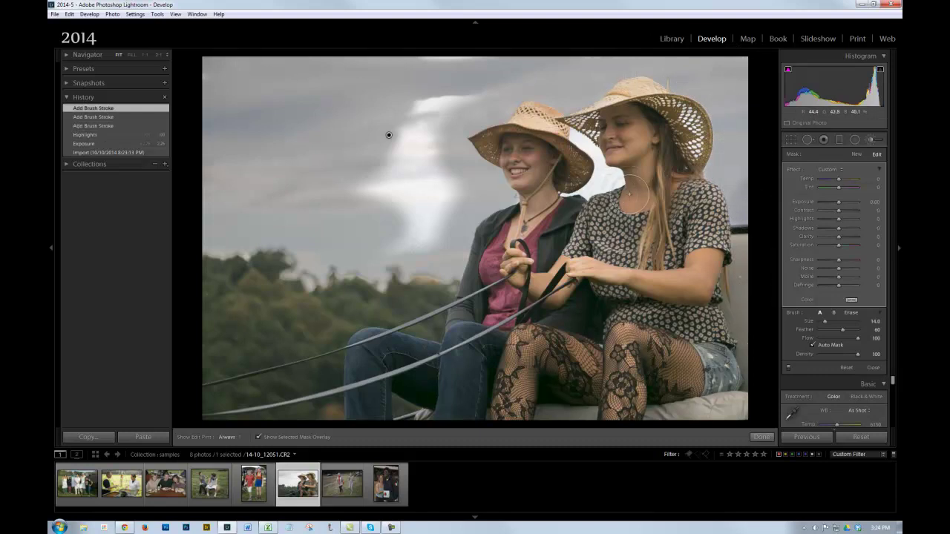
- Reduce the brush size to 8.0 and paint the patch of sky between the two women into the mask
{"action": "scroll", "coordinate": [549, 230], "scroll_direction": "down", "scroll_amount": 6}
{"action": "key", "text": "h"}
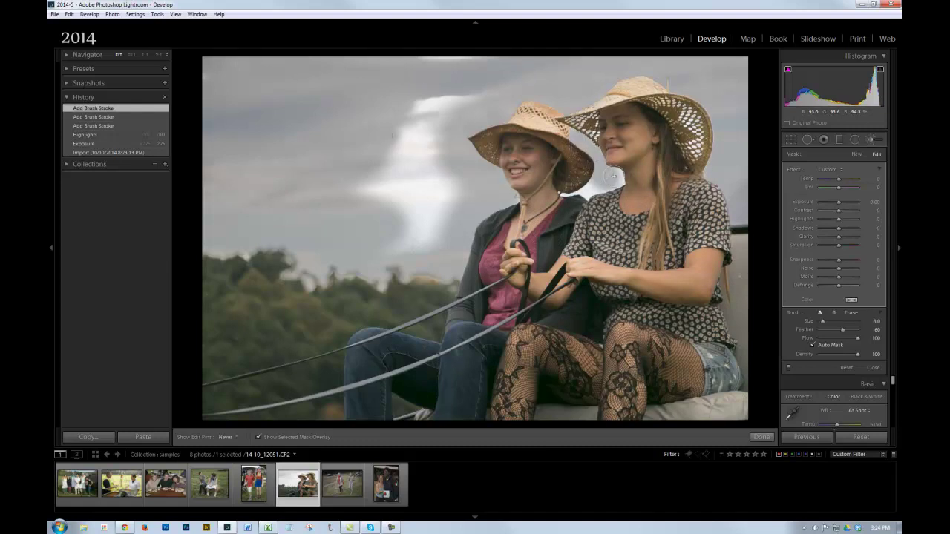
{"action": "left_click_drag", "start_coordinate": [569, 193], "coordinate": [571, 199]}
{"action": "key", "text": "h"}
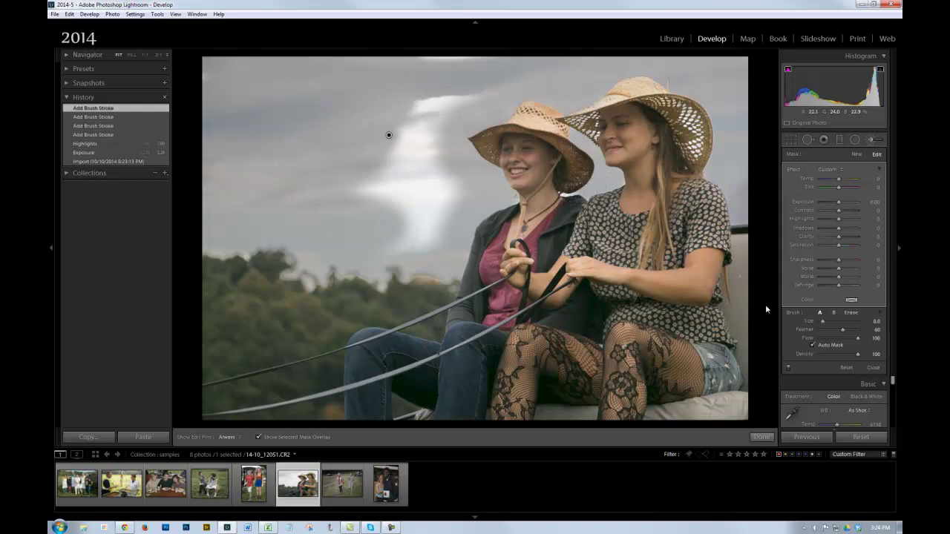
- Disable Auto Mask, paint over the remaining unmasked patch in the middle of the sky, and hide the mask overlay
{"action": "left_click", "coordinate": [814, 346]}
{"action": "key", "text": "h"}
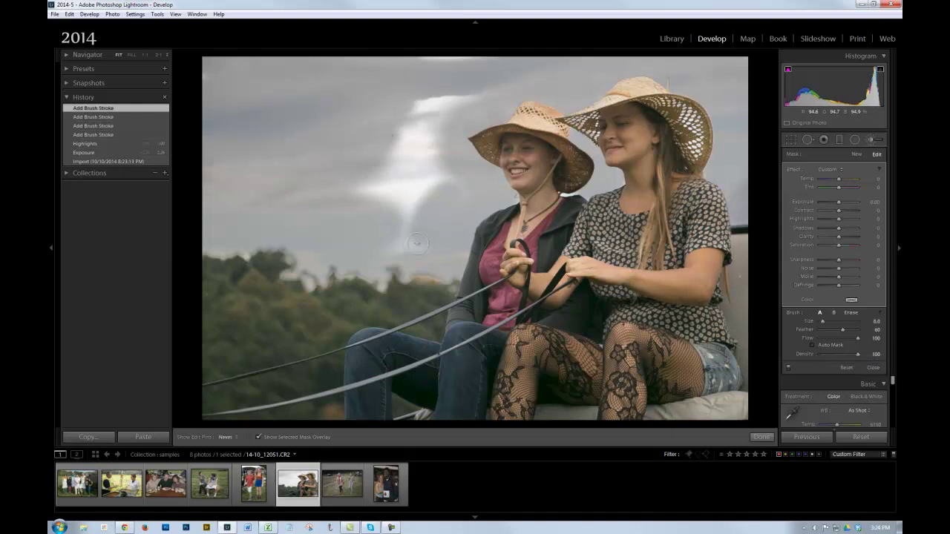
{"action": "mouse_move", "coordinate": [421, 215]}
{"action": "left_mouse_down"}
{"action": "mouse_move", "coordinate": [457, 182]}
{"action": "mouse_move", "coordinate": [431, 134]}
{"action": "mouse_move", "coordinate": [460, 79]}
{"action": "mouse_move", "coordinate": [474, 85]}
{"action": "mouse_move", "coordinate": [425, 104]}
{"action": "mouse_move", "coordinate": [508, 93]}
{"action": "mouse_move", "coordinate": [484, 62]}
{"action": "mouse_move", "coordinate": [427, 69]}
{"action": "mouse_move", "coordinate": [459, 57]}
{"action": "mouse_move", "coordinate": [393, 93]}
{"action": "mouse_move", "coordinate": [396, 126]}
{"action": "mouse_move", "coordinate": [410, 139]}
{"action": "mouse_move", "coordinate": [408, 116]}
{"action": "mouse_move", "coordinate": [432, 151]}
{"action": "mouse_move", "coordinate": [412, 200]}
{"action": "mouse_move", "coordinate": [369, 199]}
{"action": "mouse_move", "coordinate": [362, 185]}
{"action": "mouse_move", "coordinate": [397, 174]}
{"action": "left_mouse_up"}
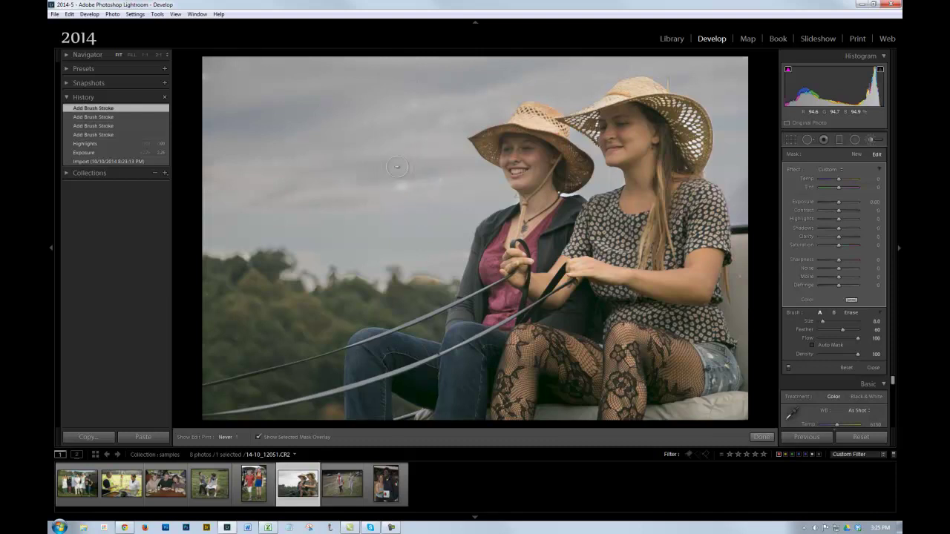
{"action": "key", "text": "h"}
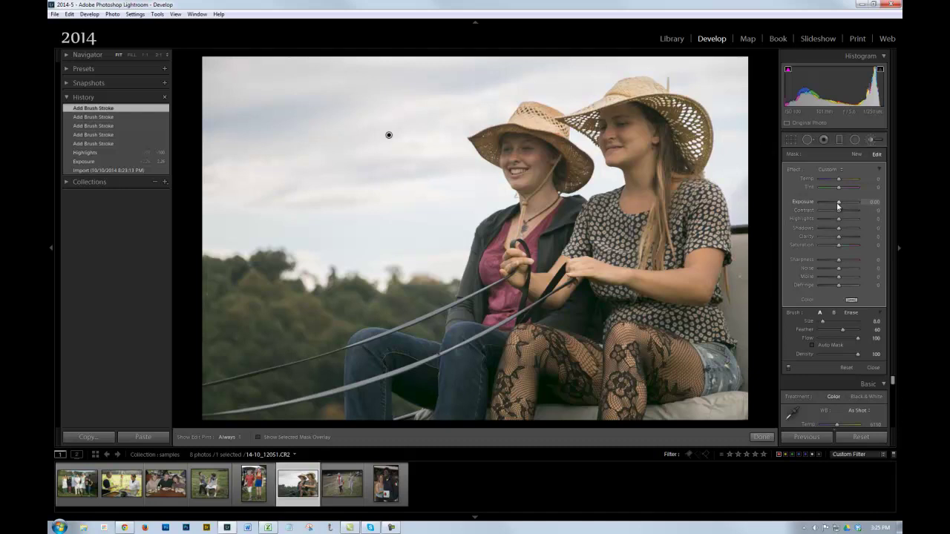
- Tint the sky mask pale blue at 23% saturation and set its Exposure to −0.29
{"action": "left_click_drag", "start_coordinate": [837, 207], "coordinate": [836, 207]}
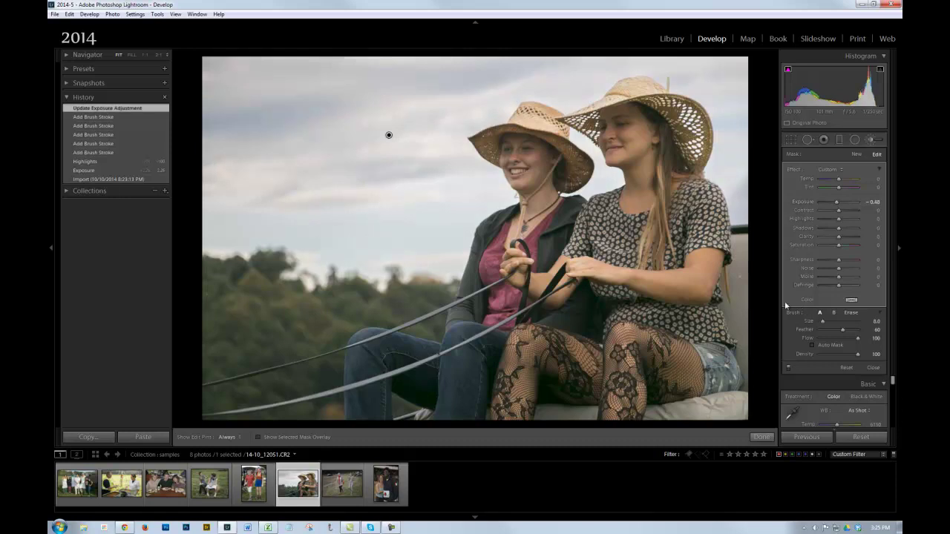
{"action": "left_click", "coordinate": [851, 300]}
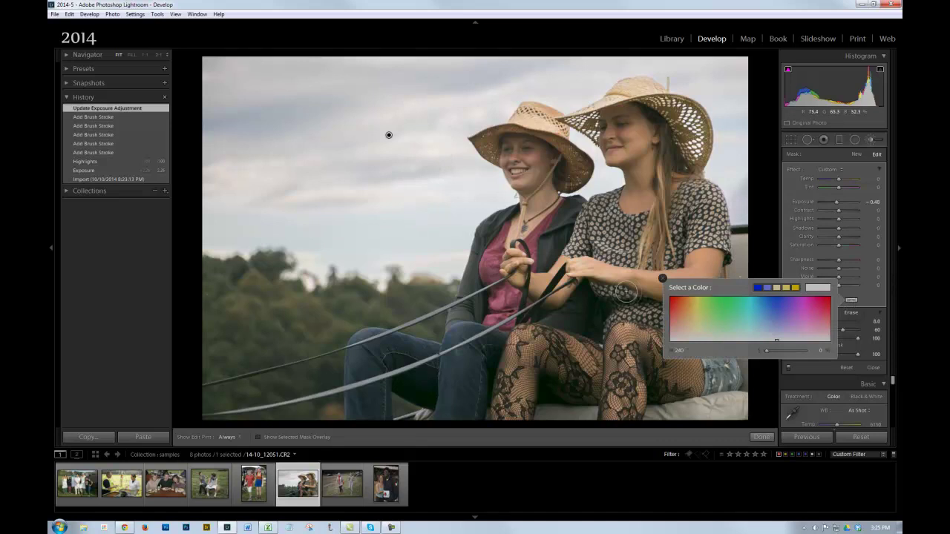
{"action": "left_click", "coordinate": [776, 335]}
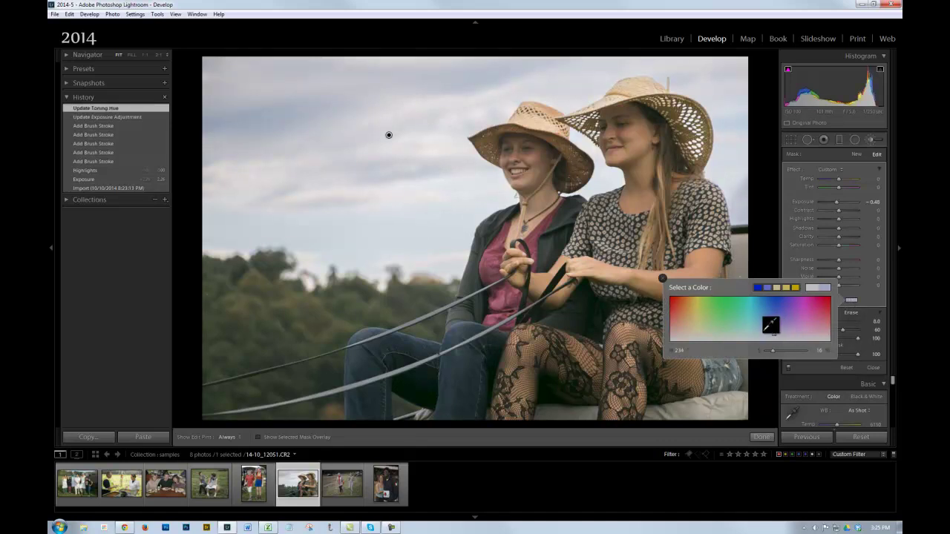
{"action": "left_click", "coordinate": [764, 331]}
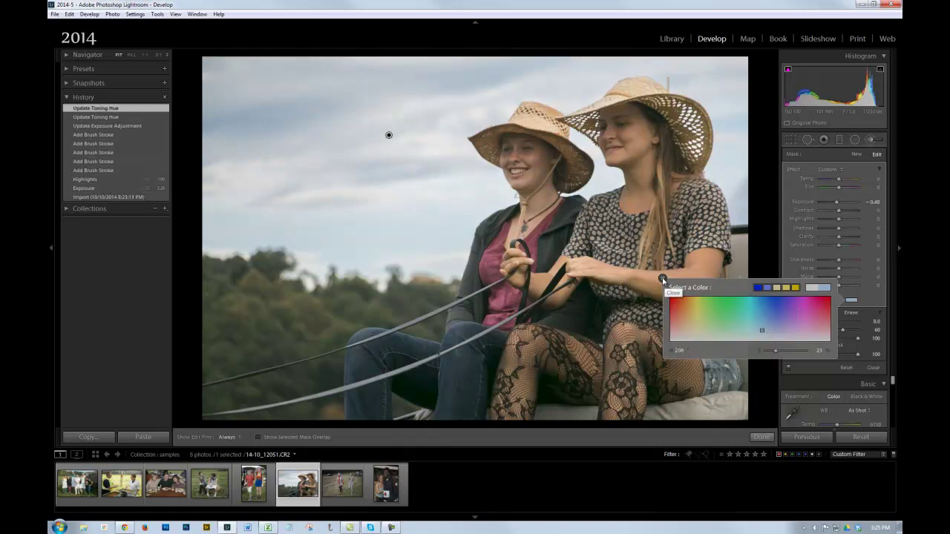
{"action": "left_click", "coordinate": [662, 278]}
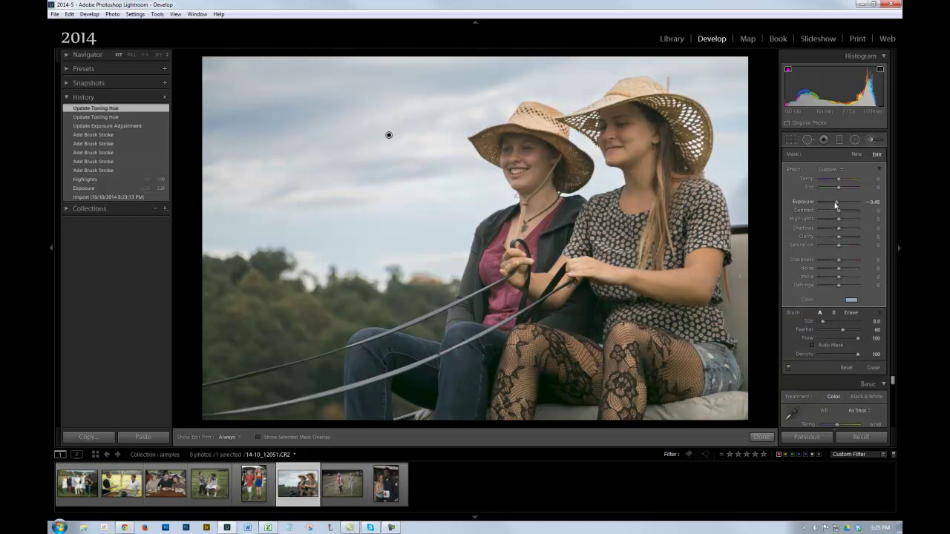
{"action": "left_click_drag", "start_coordinate": [835, 205], "coordinate": [837, 206]}
{"action": "left_click_drag", "start_coordinate": [837, 206], "coordinate": [838, 207]}
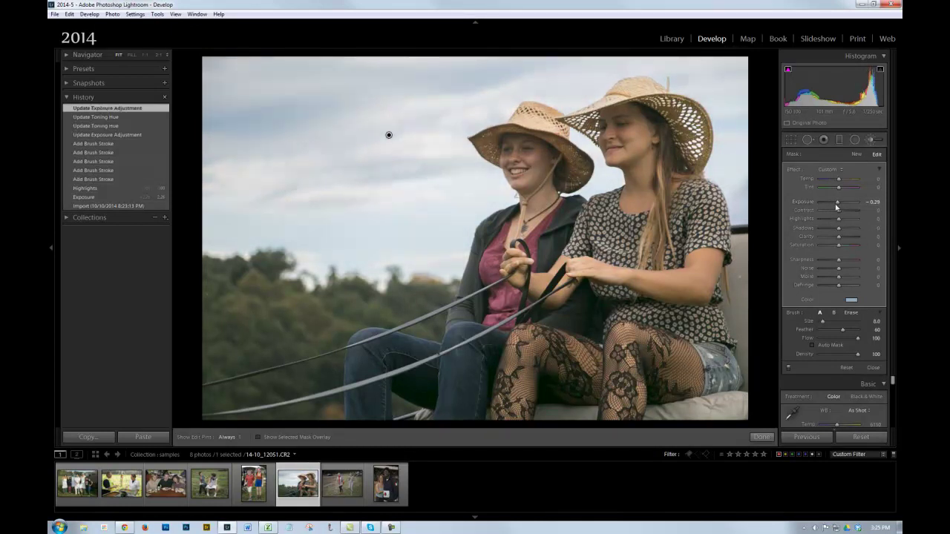
{"action": "left_click", "coordinate": [871, 139]}
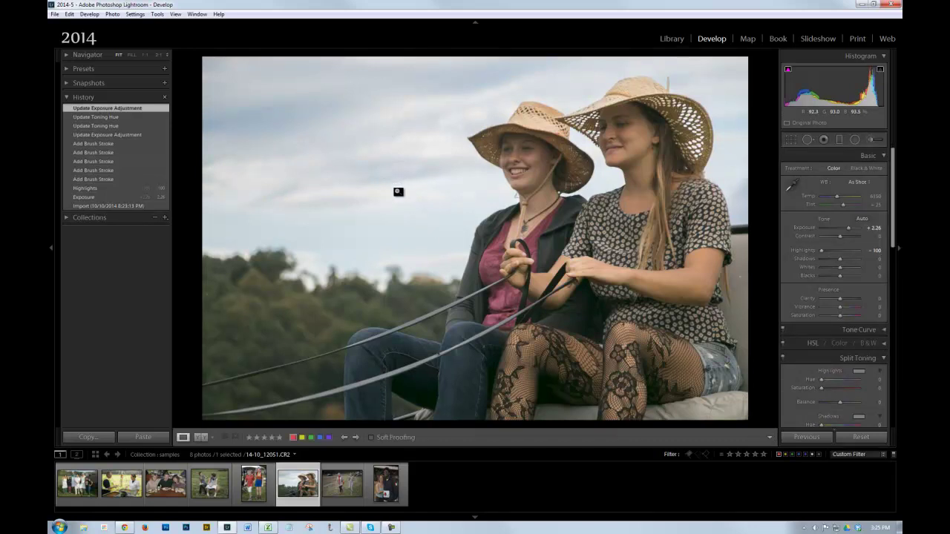
- Start a new Adjustment Brush mask and paint over the faces of both women
{"action": "left_click", "coordinate": [873, 140]}
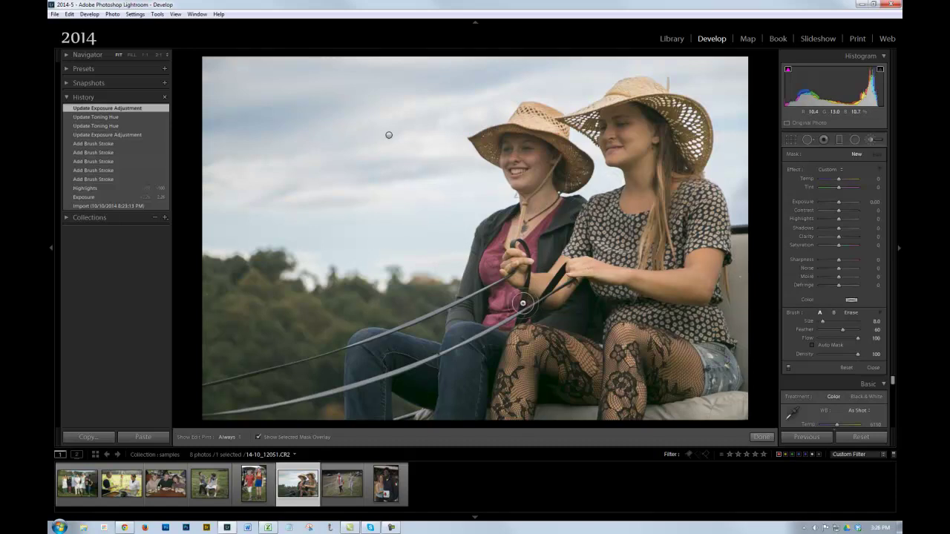
{"action": "key", "text": "h"}
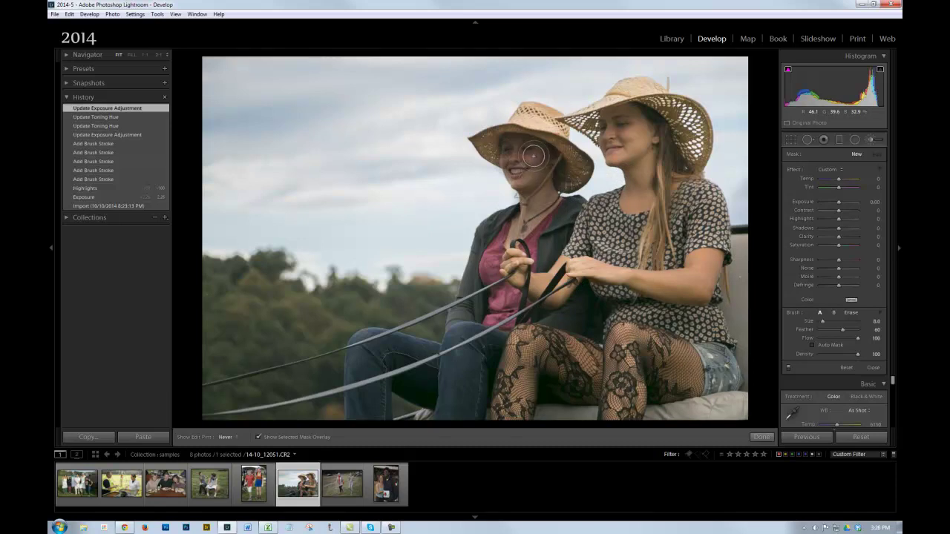
{"action": "left_click_drag", "start_coordinate": [532, 155], "coordinate": [545, 162]}
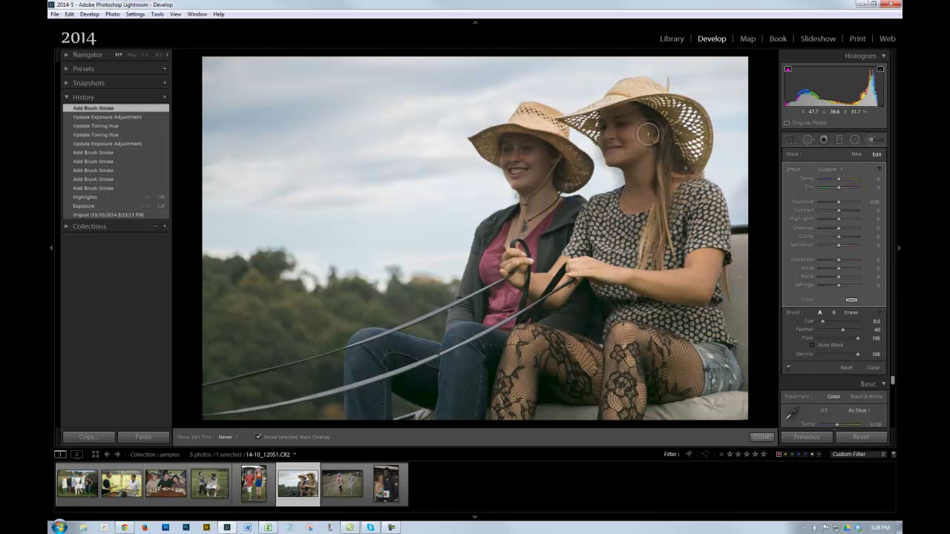
{"action": "left_click_drag", "start_coordinate": [648, 146], "coordinate": [643, 141]}
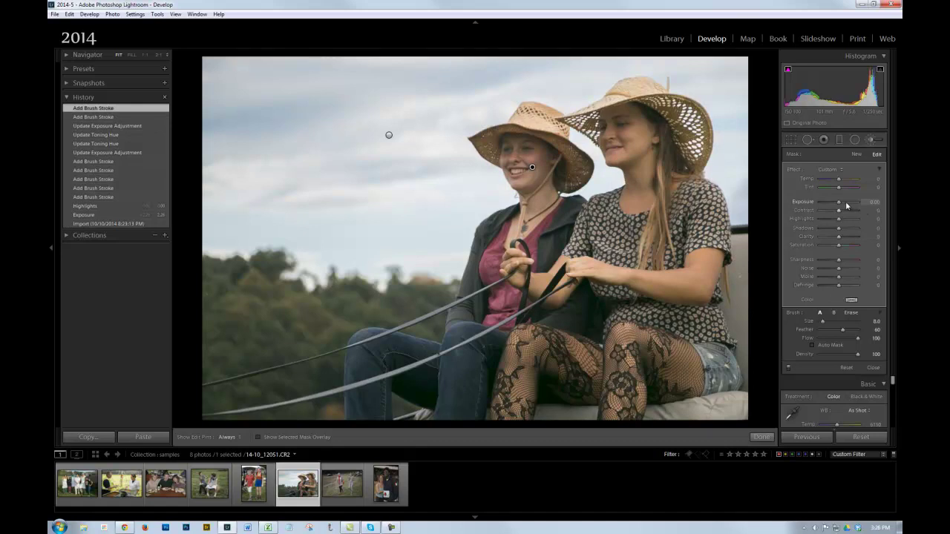
- Set the face mask's Exposure to 0.76 and Contrast to 19, and leave its Temp at 0
{"action": "left_click_drag", "start_coordinate": [843, 204], "coordinate": [844, 204]}
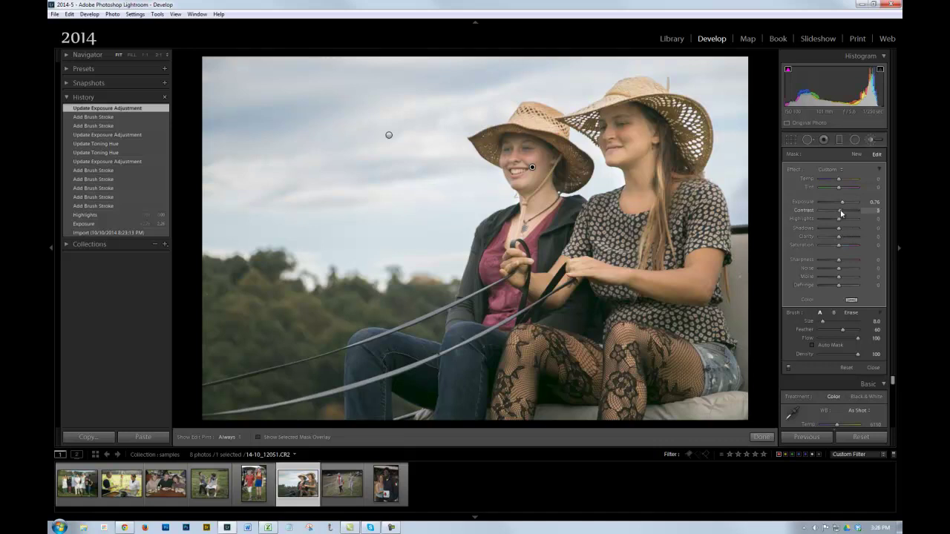
{"action": "left_click_drag", "start_coordinate": [844, 214], "coordinate": [843, 212]}
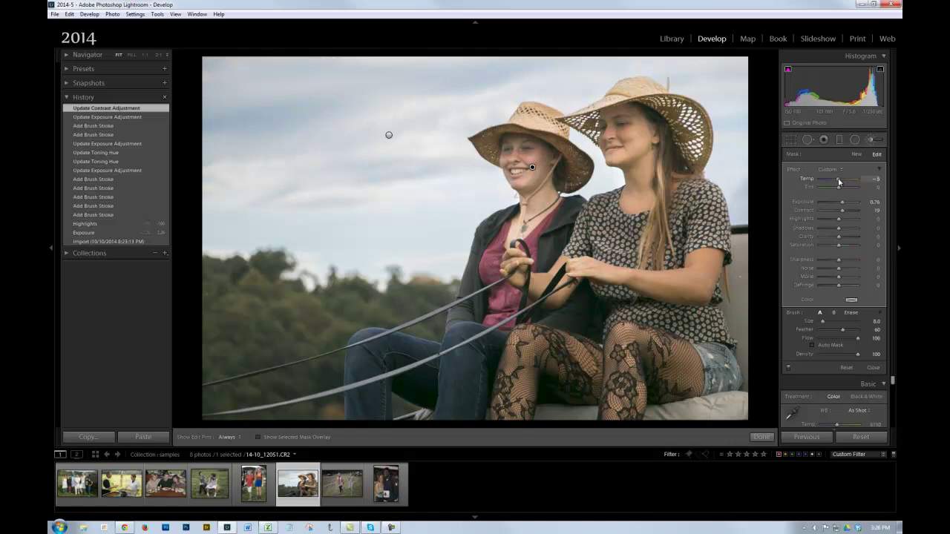
{"action": "left_click", "coordinate": [840, 181]}
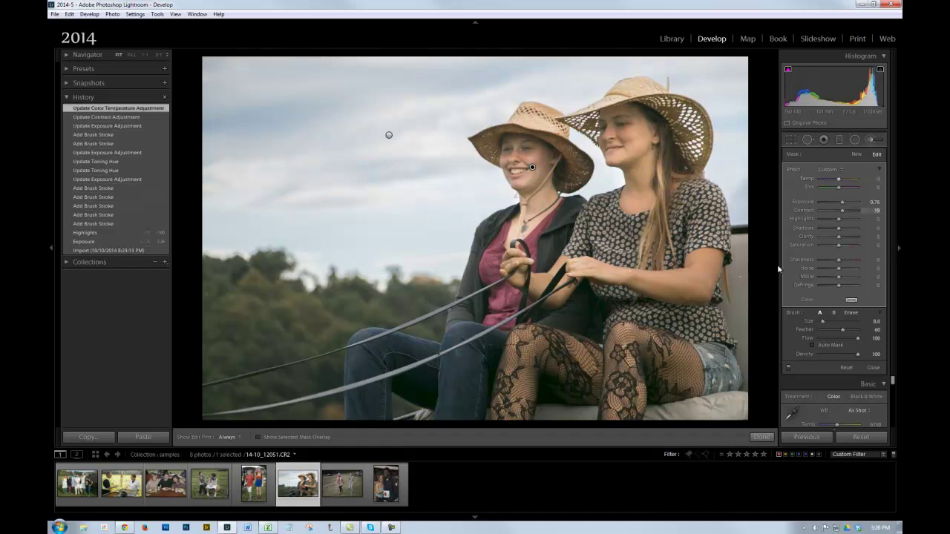
{"action": "left_click", "coordinate": [872, 141]}
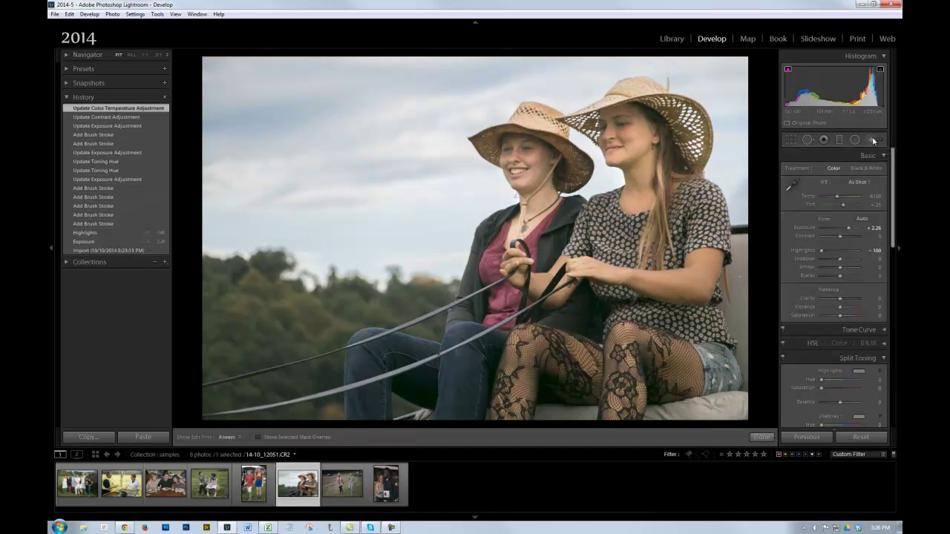
- Review the brush settings of the face and sky adjustments by selecting each mask in turn
{"action": "left_click", "coordinate": [873, 140]}
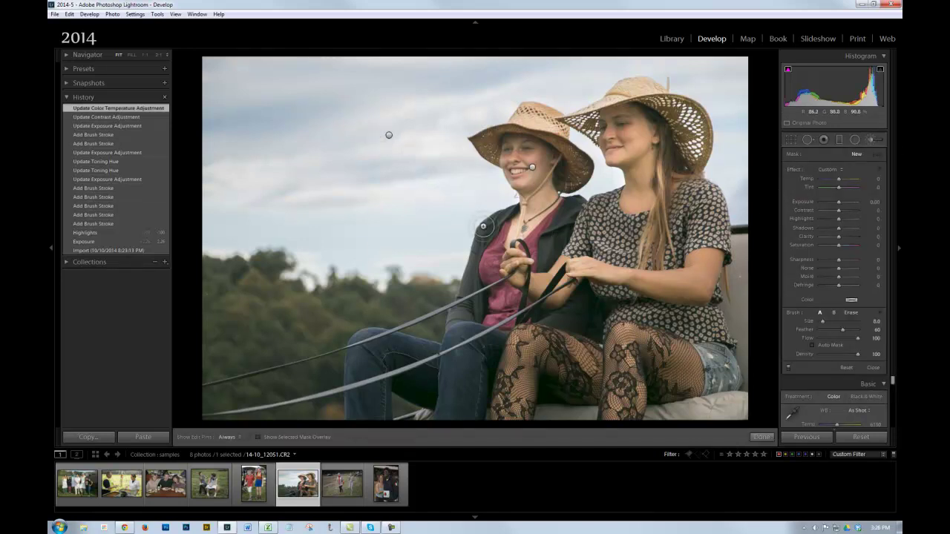
{"action": "left_click", "coordinate": [532, 169]}
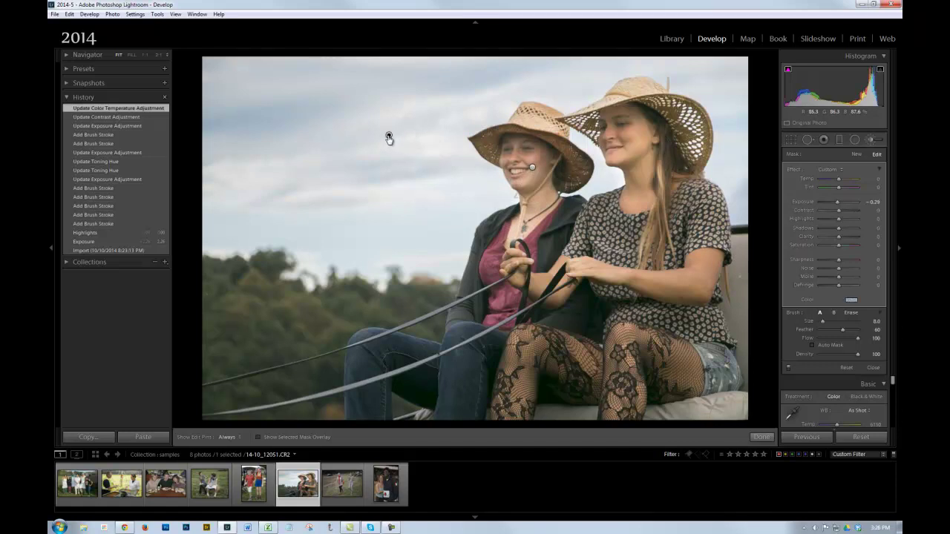
{"action": "left_click", "coordinate": [389, 136]}
{"action": "left_click", "coordinate": [871, 139]}
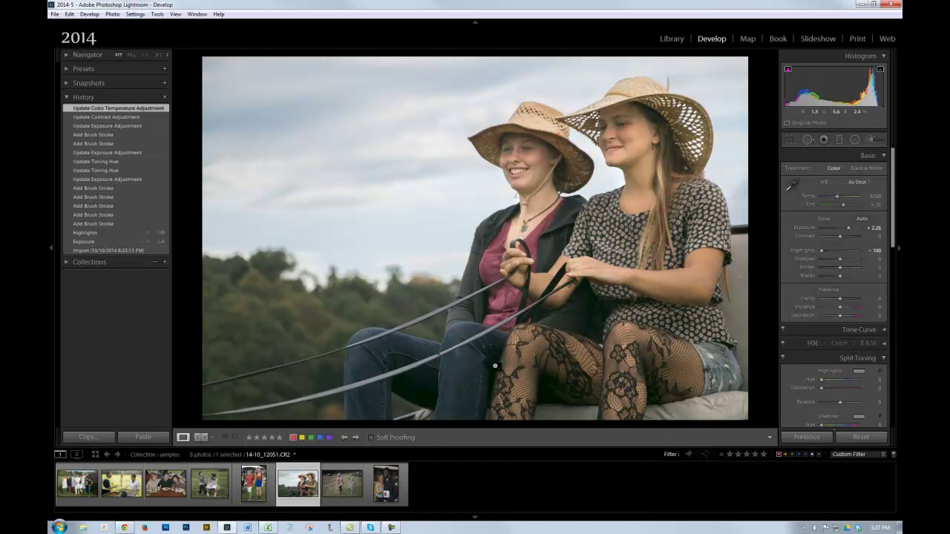
- Open the photo of the two women walking in the field, 14-10_12056.CR2, and straighten it to an angle of 1.41
{"action": "left_click", "coordinate": [348, 488]}
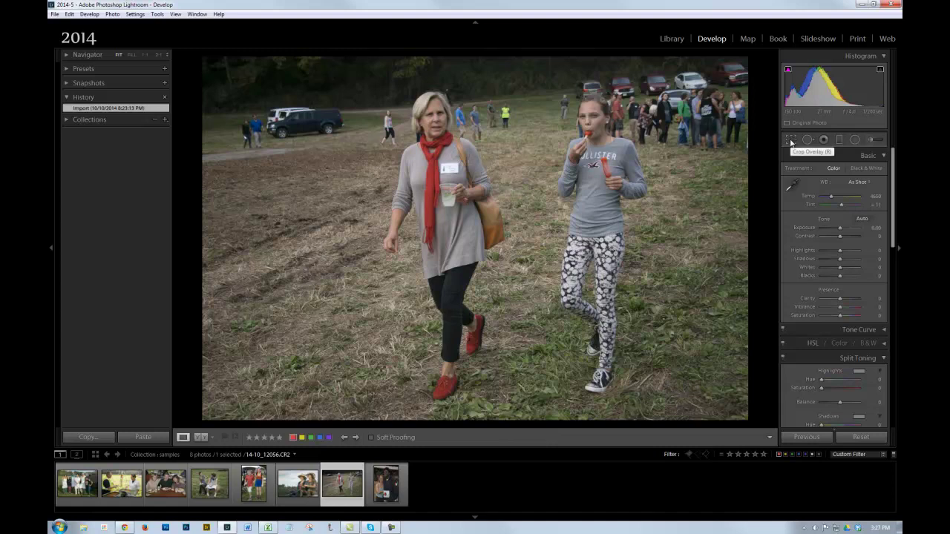
{"action": "left_click", "coordinate": [791, 142]}
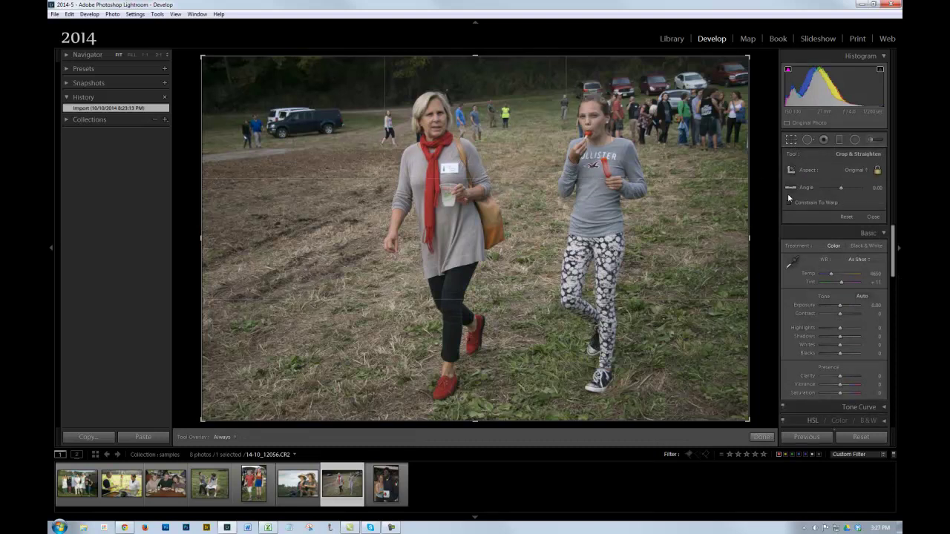
{"action": "left_click_drag", "start_coordinate": [765, 116], "coordinate": [767, 120]}
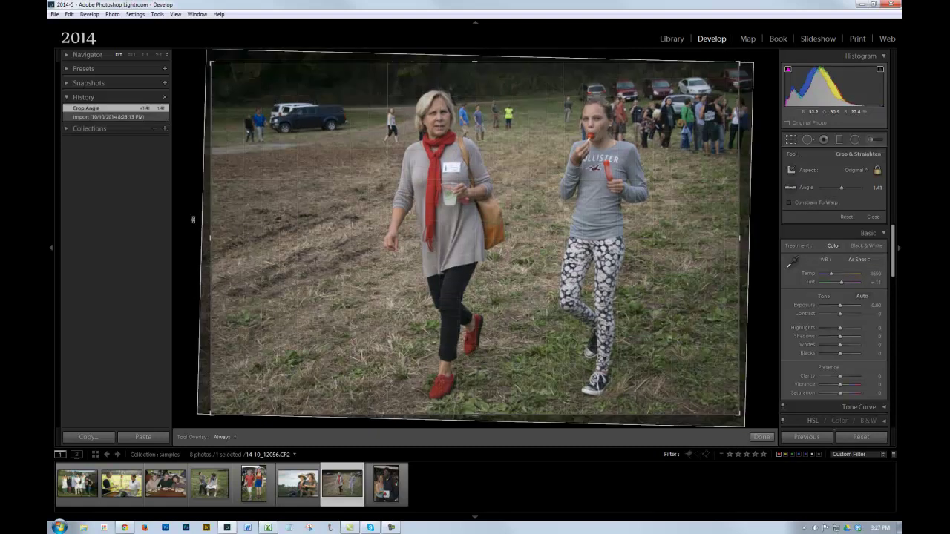
{"action": "left_click_drag", "start_coordinate": [223, 236], "coordinate": [188, 240]}
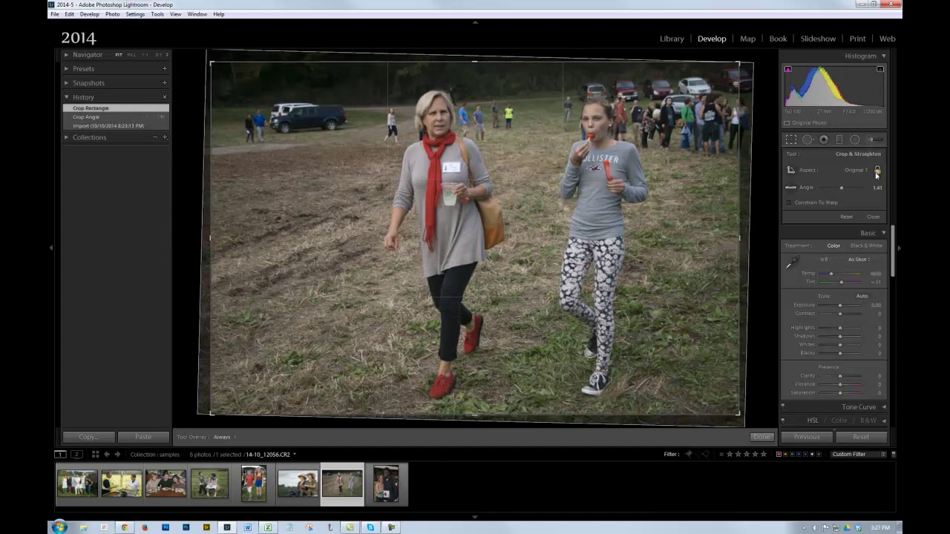
- Unlock the crop's aspect ratio, trim the empty field and parked vehicle from the photo's left side, and apply the crop
{"action": "left_click", "coordinate": [877, 171]}
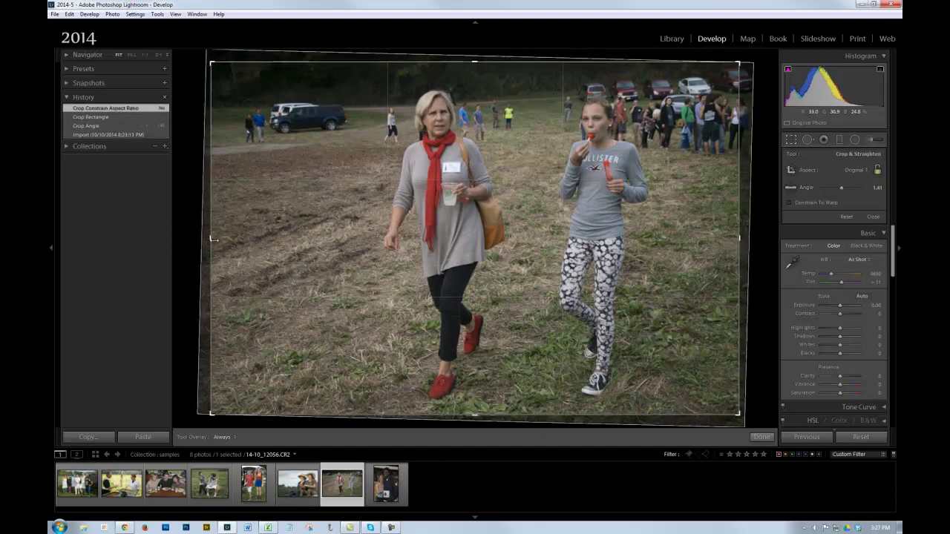
{"action": "left_click_drag", "start_coordinate": [213, 239], "coordinate": [282, 259]}
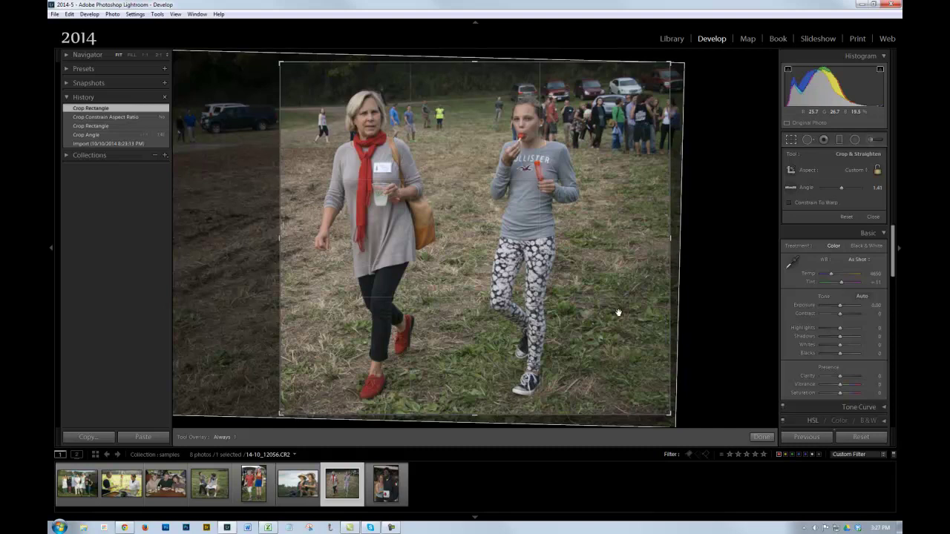
{"action": "left_click_drag", "start_coordinate": [654, 239], "coordinate": [682, 246]}
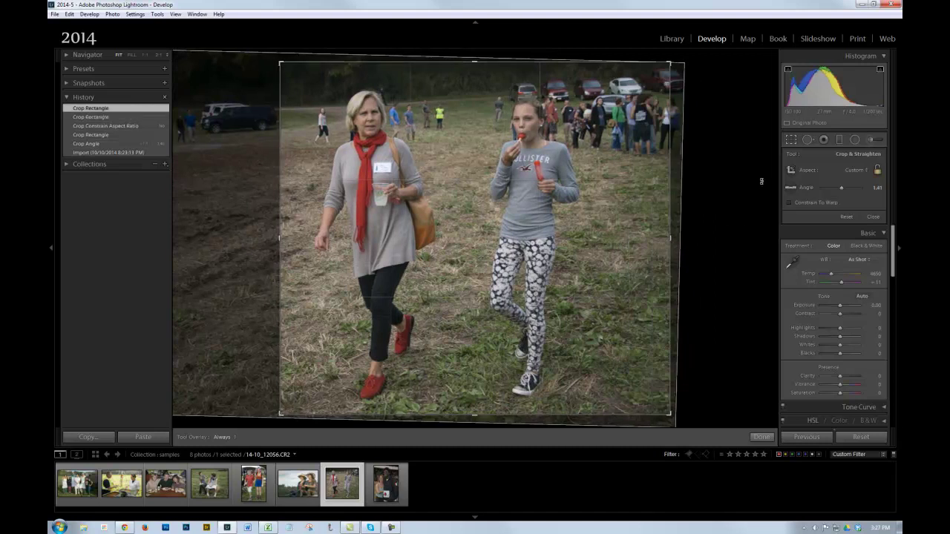
{"action": "left_click", "coordinate": [796, 140]}
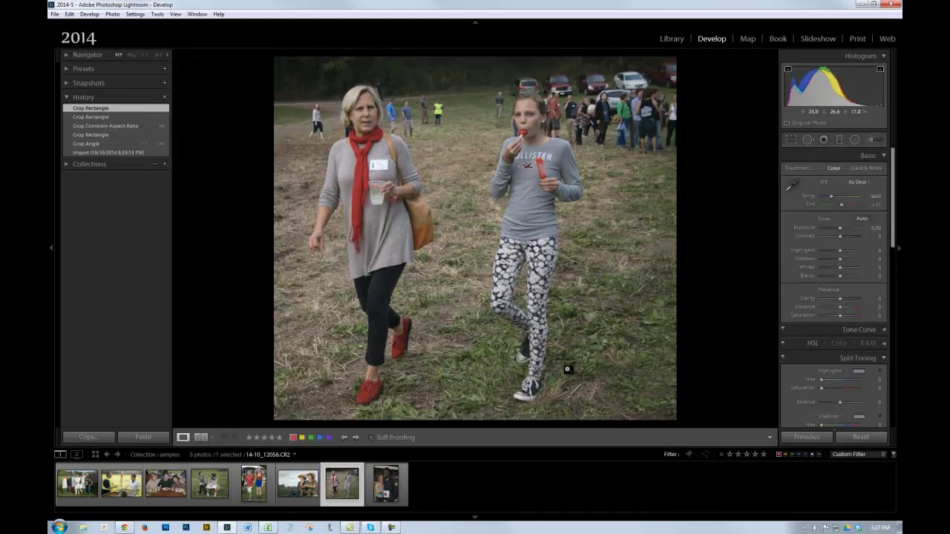
- Set Exposure to +0.24 and Highlights to +31 on the cropped field photo
{"action": "left_click_drag", "start_coordinate": [839, 235], "coordinate": [846, 255]}
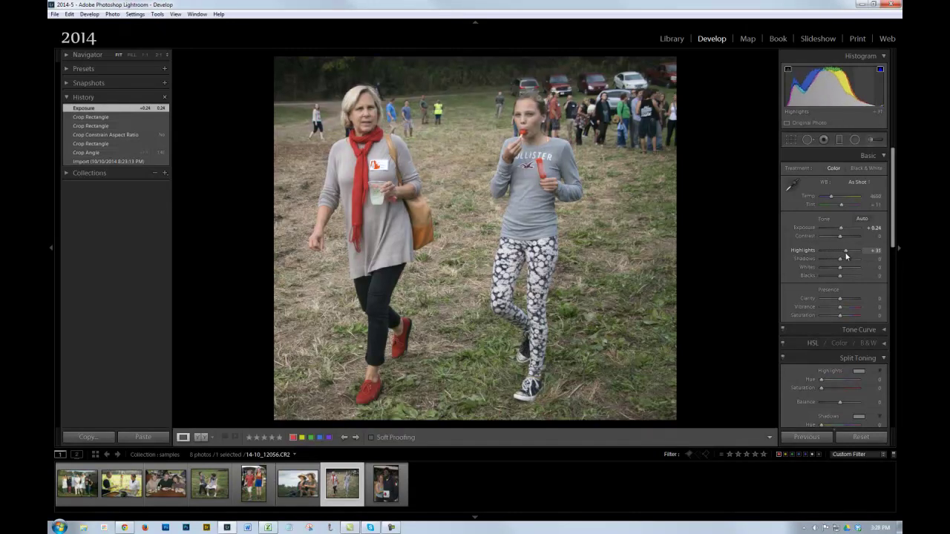
{"action": "left_click_drag", "start_coordinate": [846, 256], "coordinate": [847, 256]}
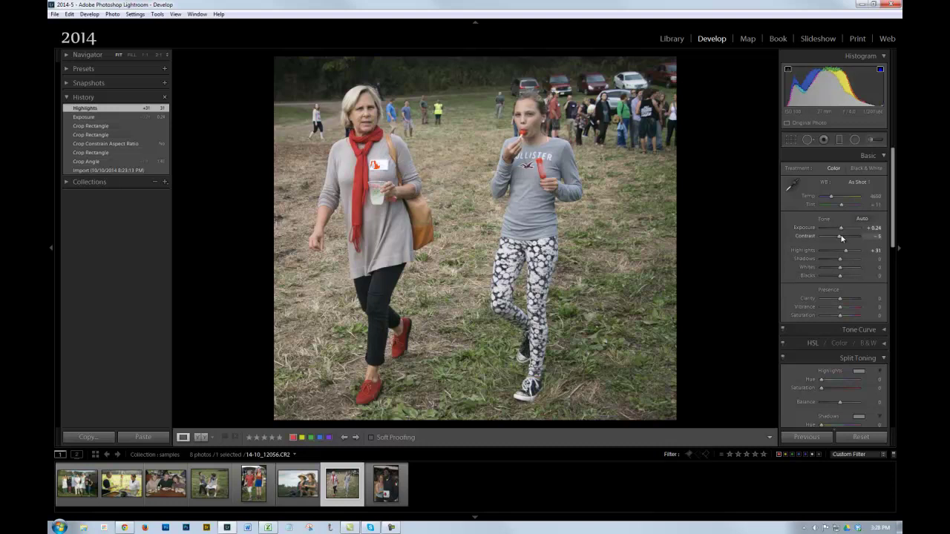
- Set Contrast to +7 and Highlights to +24 on the photo of the two women walking in the field
{"action": "left_click_drag", "start_coordinate": [842, 237], "coordinate": [835, 238]}
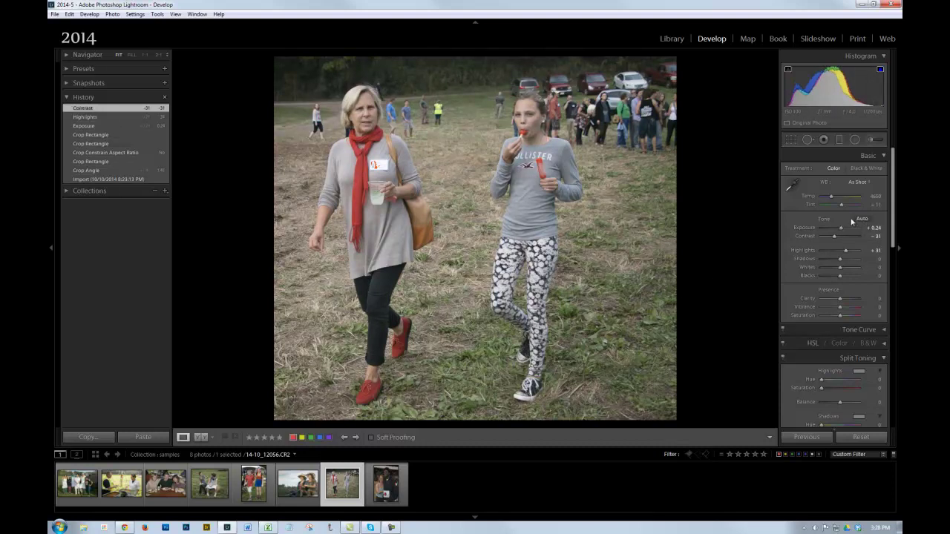
{"action": "left_click_drag", "start_coordinate": [836, 237], "coordinate": [840, 238]}
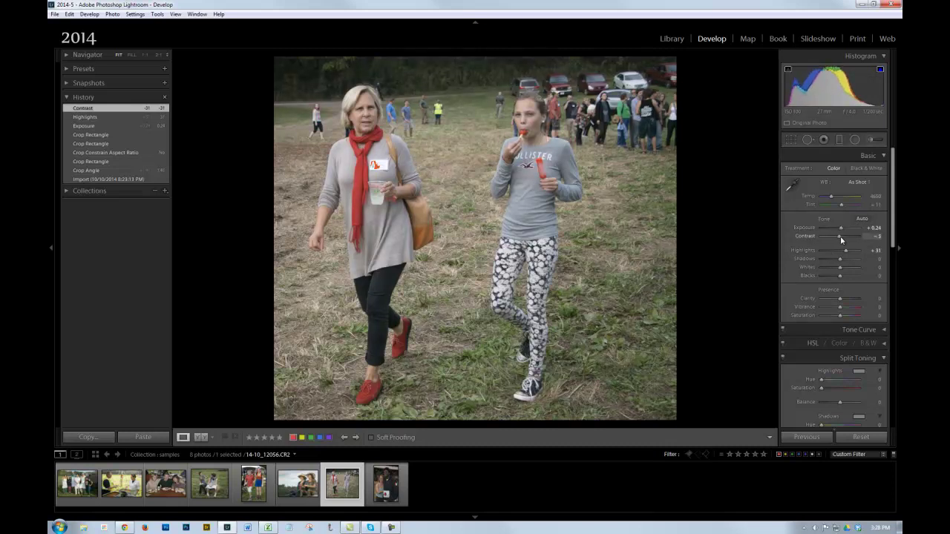
{"action": "left_click_drag", "start_coordinate": [841, 239], "coordinate": [841, 239]}
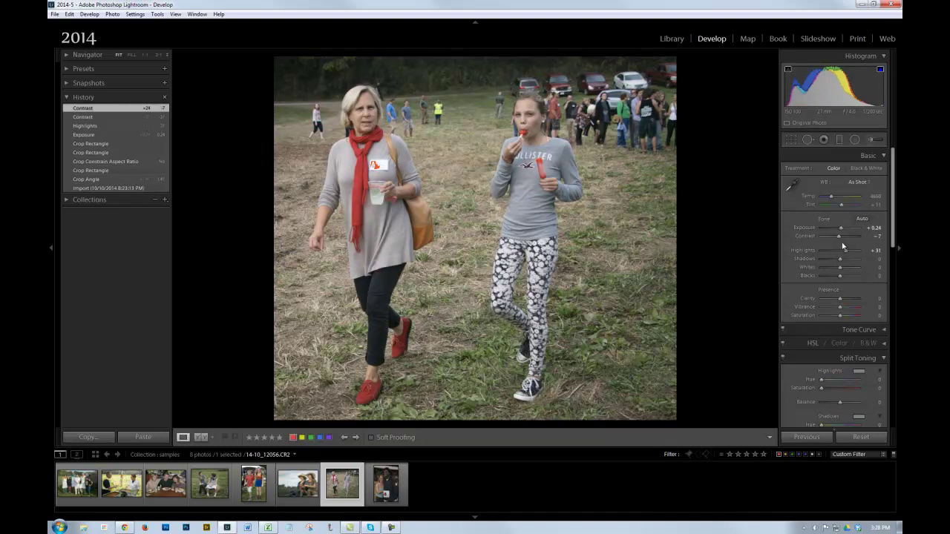
{"action": "left_click_drag", "start_coordinate": [841, 239], "coordinate": [843, 240]}
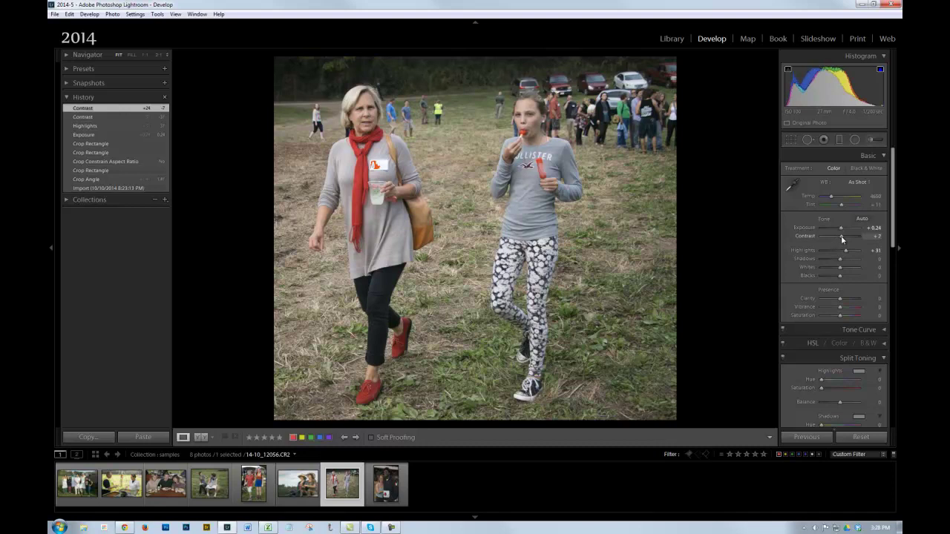
{"action": "left_click_drag", "start_coordinate": [845, 250], "coordinate": [844, 253]}
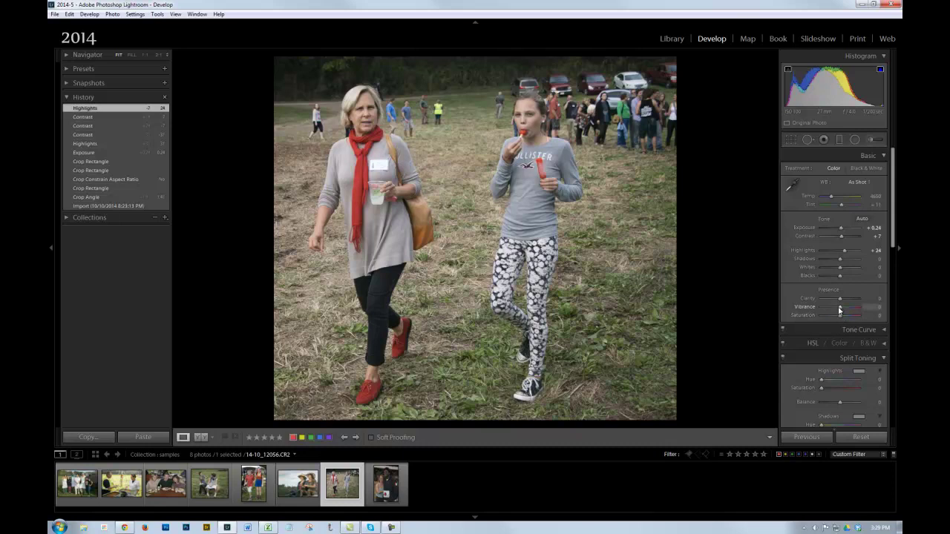
- Set Vibrance to +10 and Clarity to +7 on the field photo
{"action": "left_click_drag", "start_coordinate": [839, 310], "coordinate": [841, 311]}
{"action": "left_click_drag", "start_coordinate": [841, 309], "coordinate": [841, 310]}
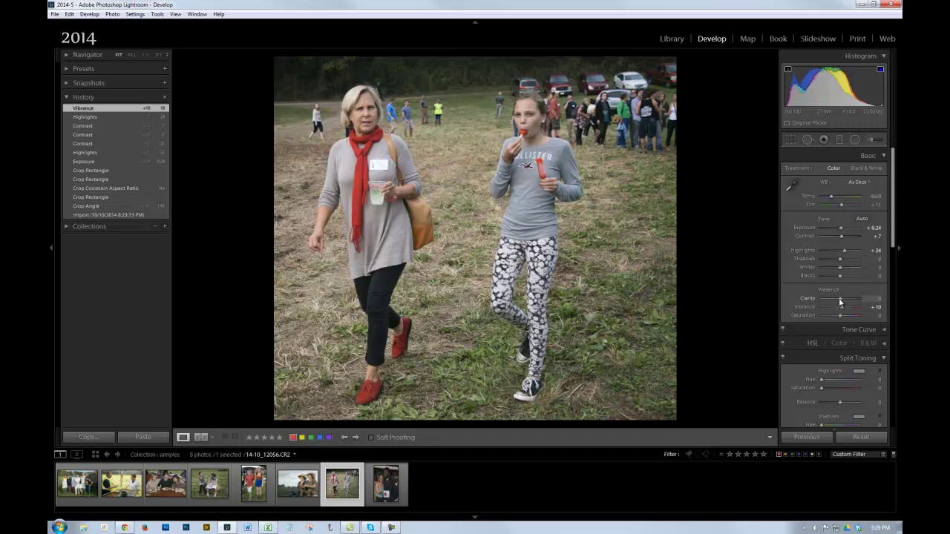
{"action": "left_click_drag", "start_coordinate": [841, 301], "coordinate": [841, 302]}
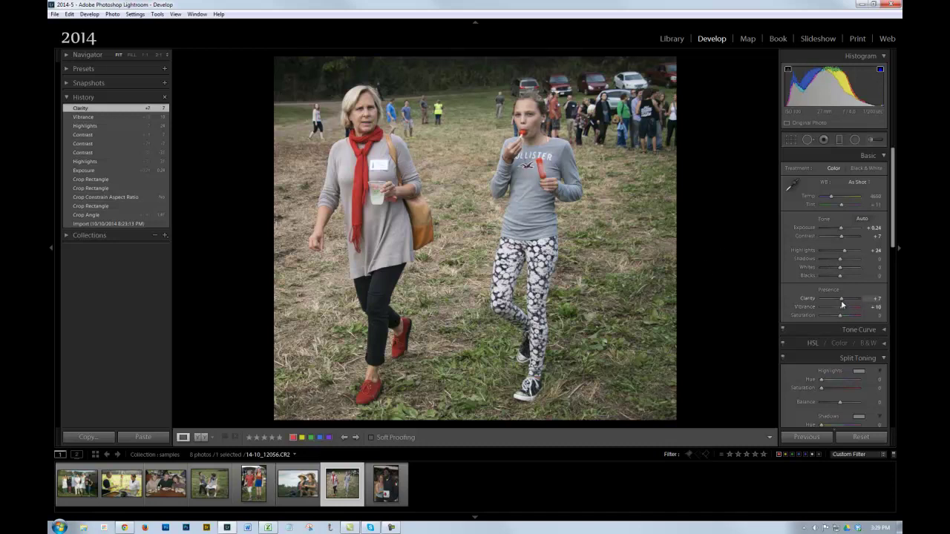
- Try Clarity at its maximum of +100 on the field photo and return it to +7
{"action": "left_click_drag", "start_coordinate": [842, 299], "coordinate": [869, 305]}
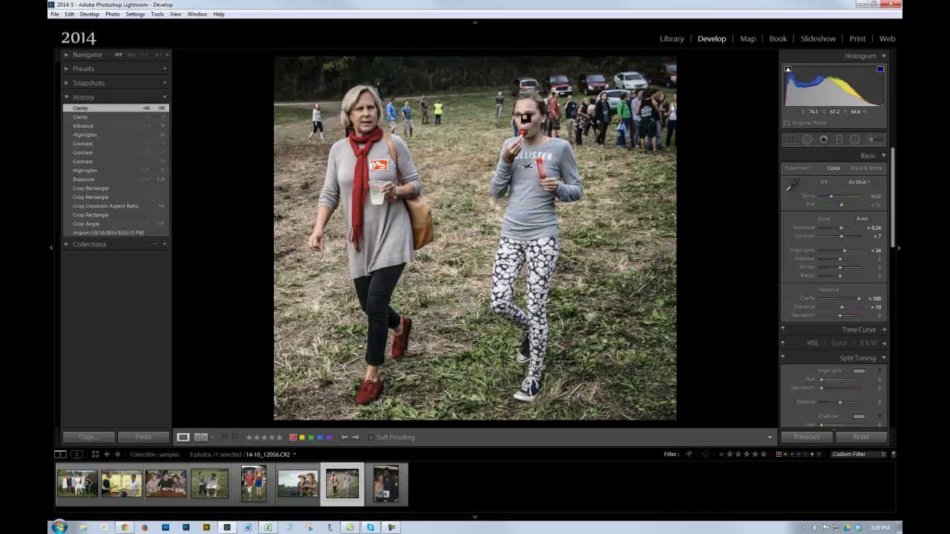
{"action": "left_click_drag", "start_coordinate": [860, 302], "coordinate": [843, 307]}
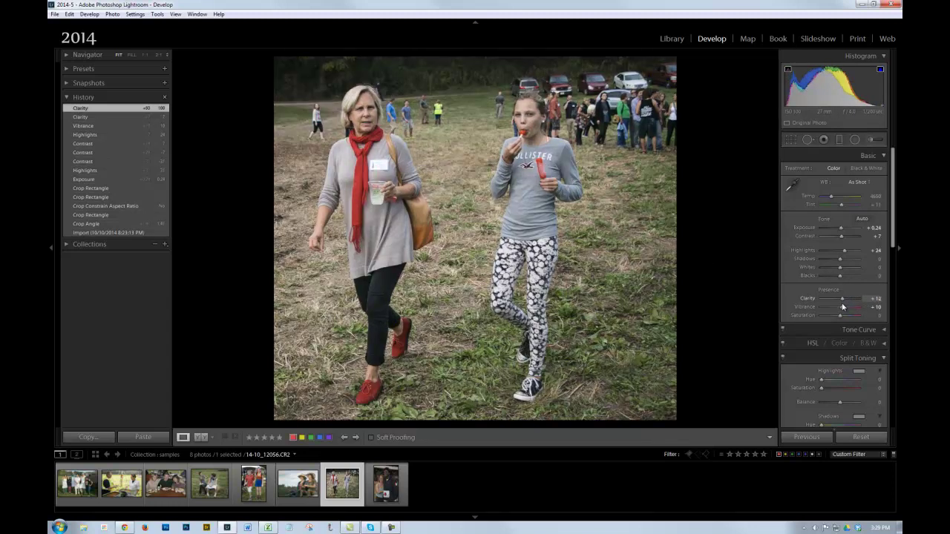
{"action": "left_click_drag", "start_coordinate": [842, 305], "coordinate": [842, 306]}
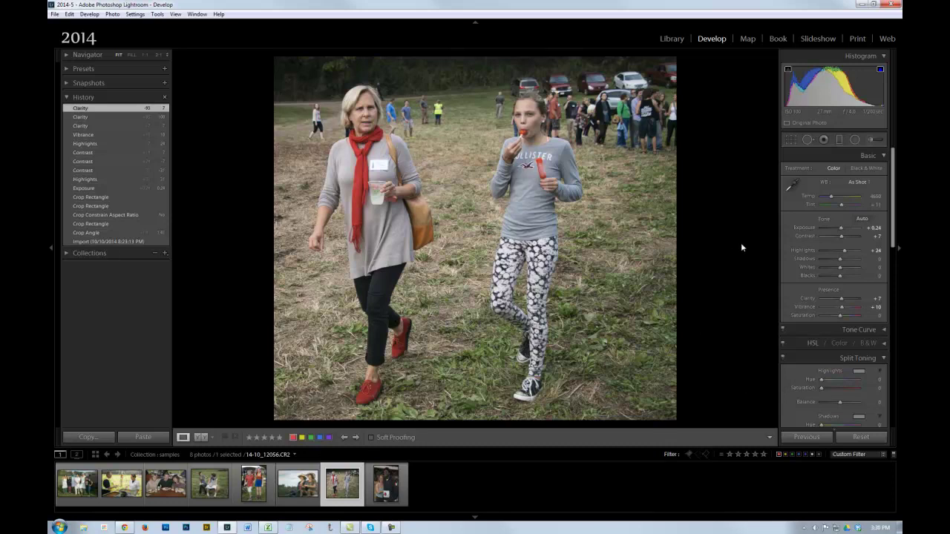
- Open the photo of the embracing couple, 14-10_12067.CR2, and set Exposure to +0.83, Highlights to -17, Clarity to +7 and Blacks to +10
{"action": "left_click", "coordinate": [378, 480]}
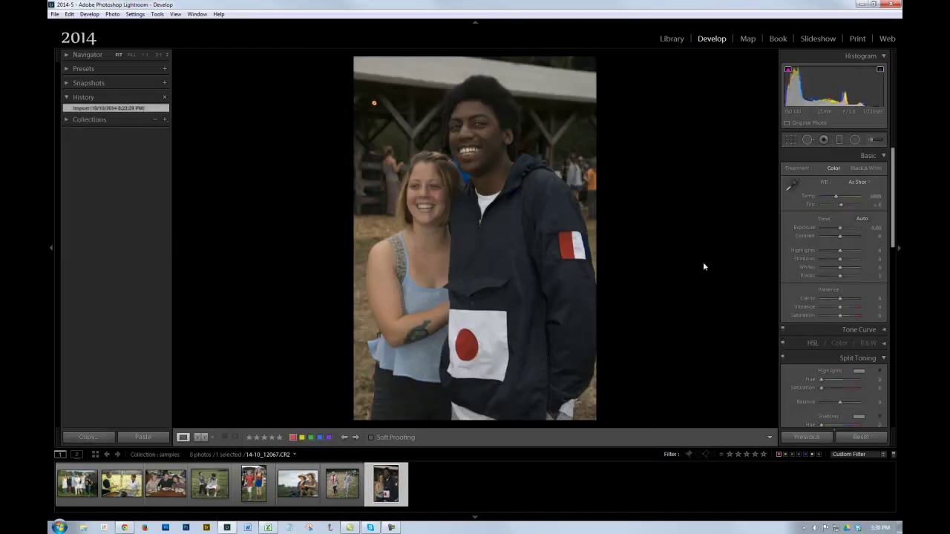
{"action": "left_click_drag", "start_coordinate": [840, 230], "coordinate": [836, 254]}
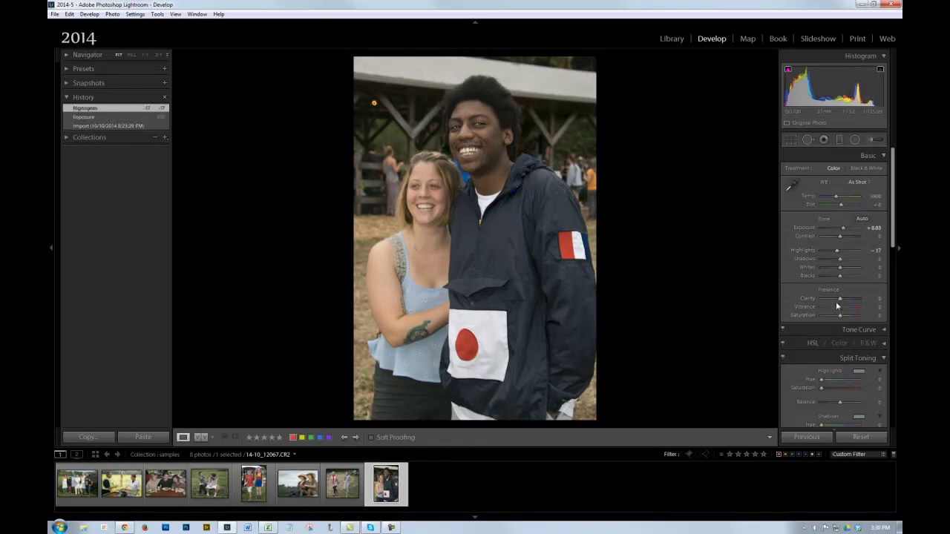
{"action": "left_click_drag", "start_coordinate": [841, 300], "coordinate": [843, 300]}
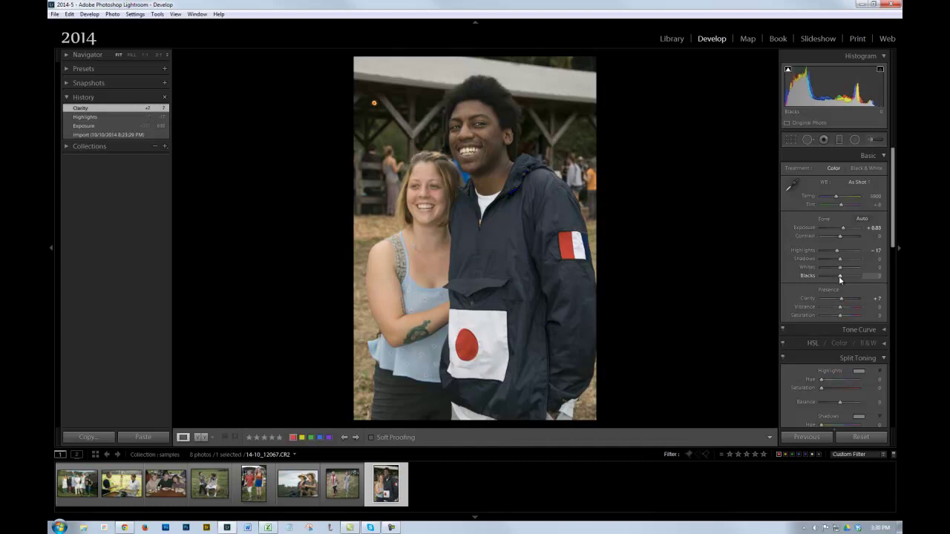
{"action": "left_click_drag", "start_coordinate": [839, 279], "coordinate": [837, 281]}
{"action": "left_click_drag", "start_coordinate": [839, 279], "coordinate": [844, 280]}
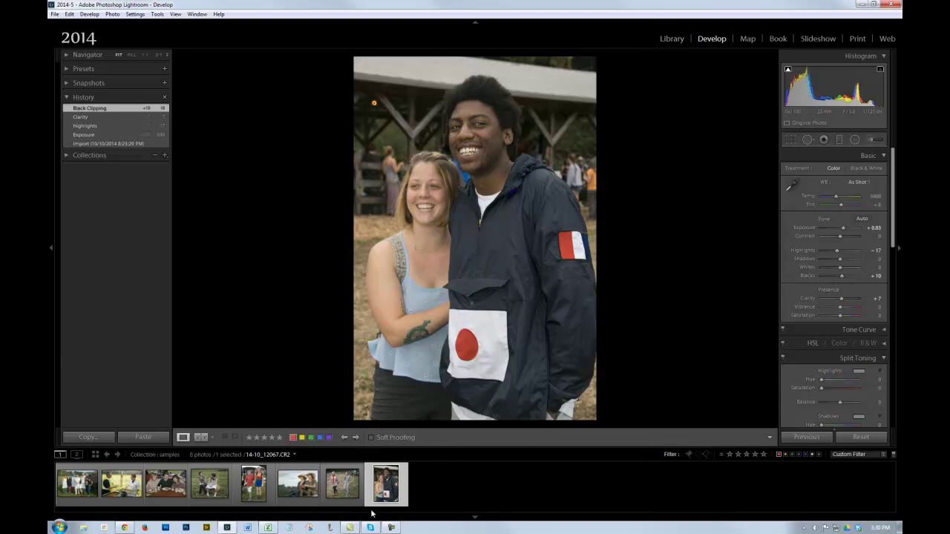
- Compare the before and after versions side by side, going back through the photos from the couple to the family at the table
{"action": "left_click", "coordinate": [201, 437]}
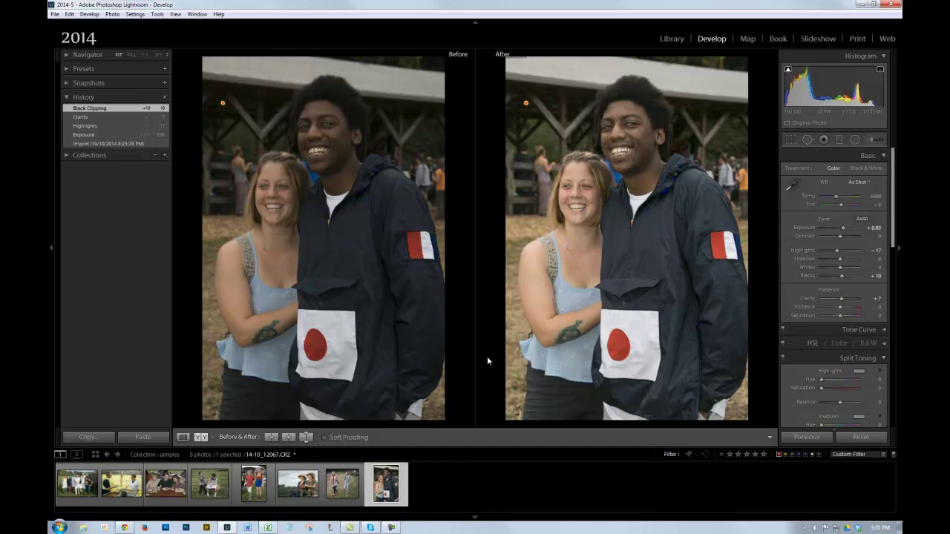
{"action": "left_click", "coordinate": [338, 486]}
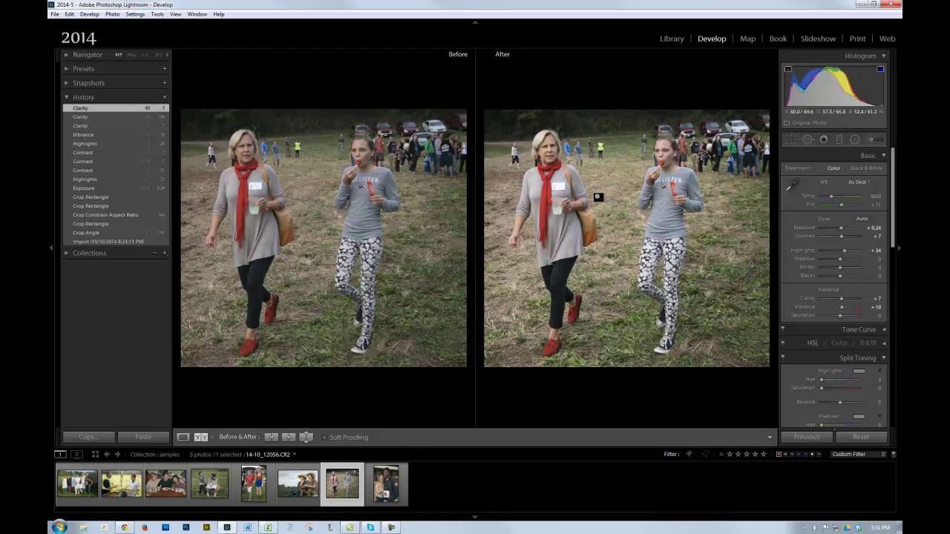
{"action": "left_click", "coordinate": [308, 492]}
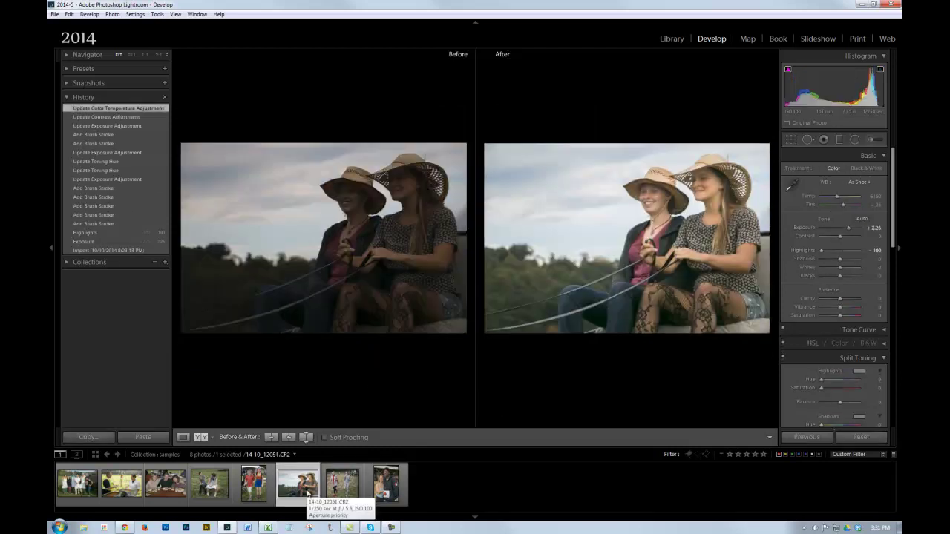
{"action": "left_click", "coordinate": [248, 486]}
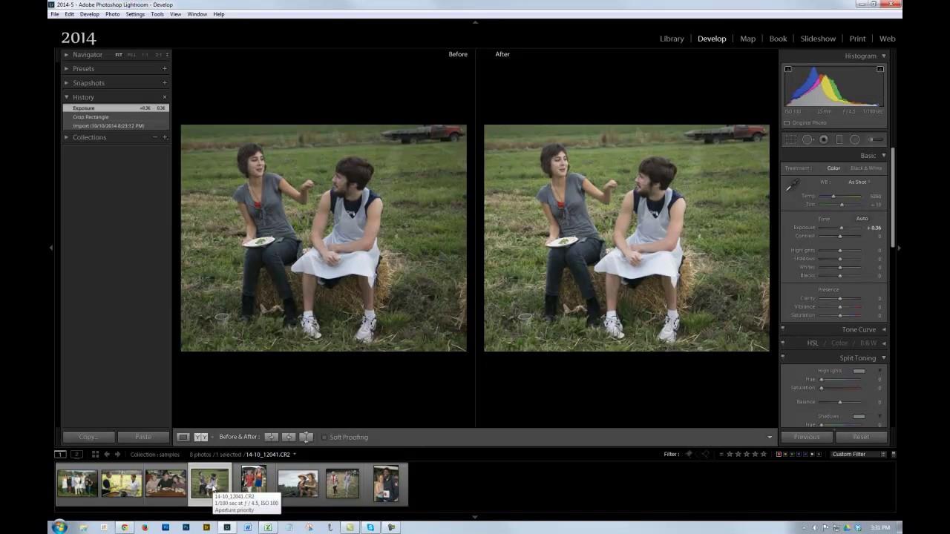
{"action": "left_click", "coordinate": [160, 484]}
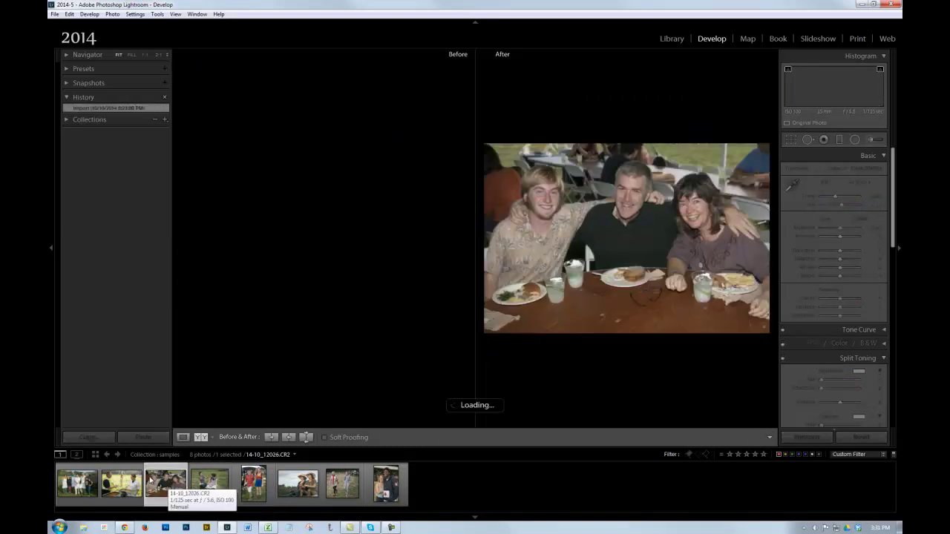
- Open the food-serving photo, 14-10_12022.CR2, and in the HSL adjustments lower the yellow luminance and set the yellow saturation to -31
{"action": "left_click", "coordinate": [119, 483]}
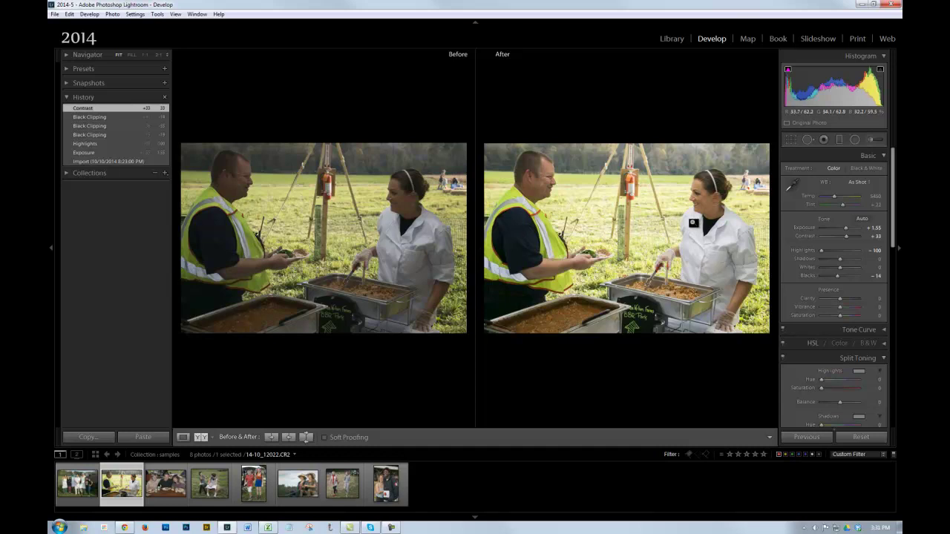
{"action": "mouse_move", "coordinate": [893, 197]}
{"action": "left_mouse_down"}
{"action": "mouse_move", "coordinate": [896, 312]}
{"action": "mouse_move", "coordinate": [896, 211]}
{"action": "left_mouse_up"}
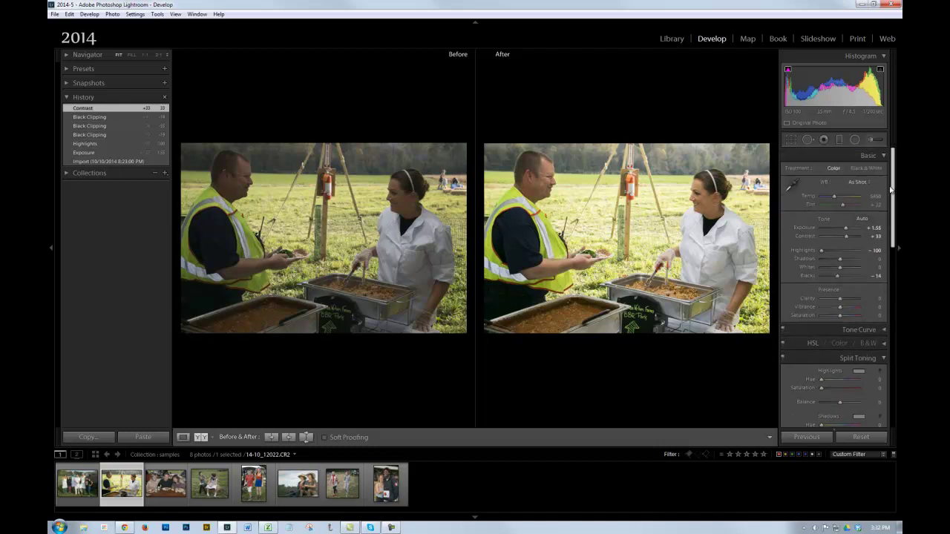
{"action": "left_click", "coordinate": [883, 347]}
{"action": "left_click_drag", "start_coordinate": [896, 226], "coordinate": [896, 266]}
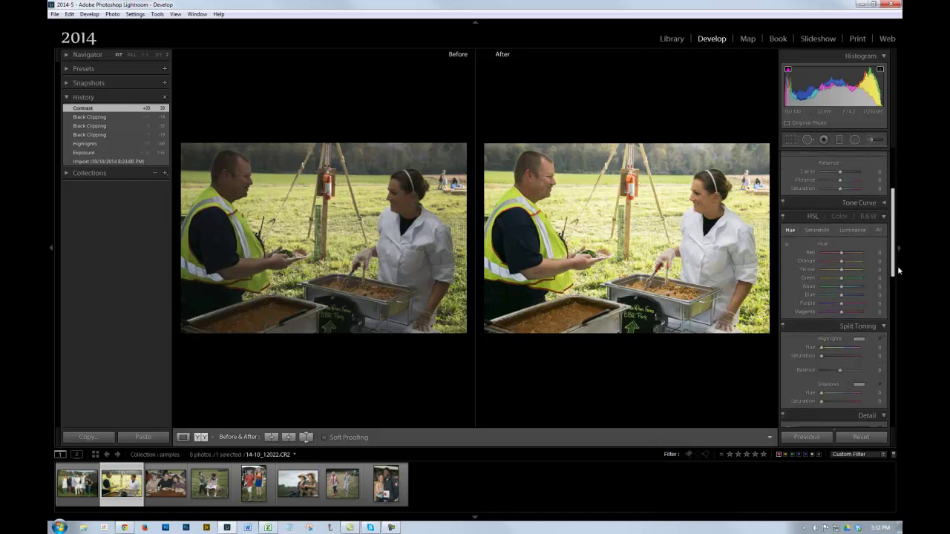
{"action": "left_click", "coordinate": [851, 230]}
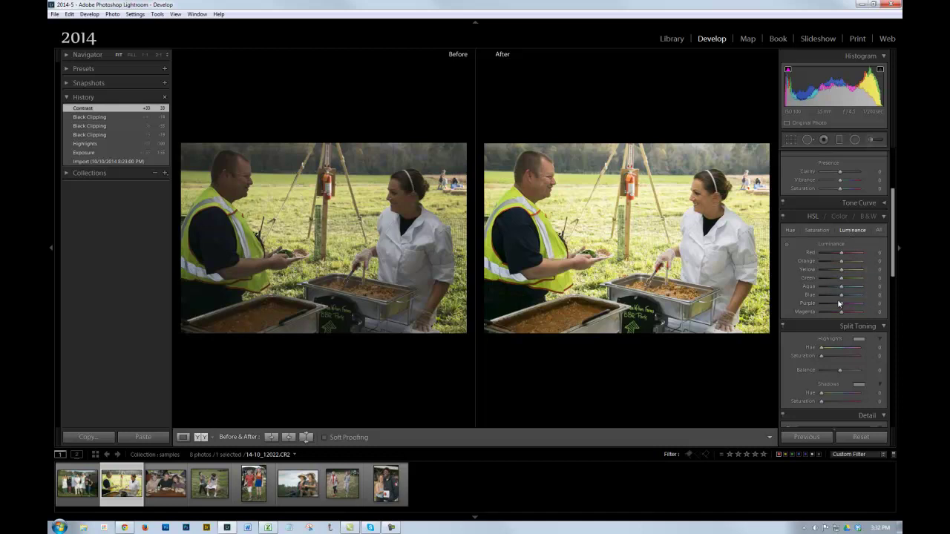
{"action": "left_click_drag", "start_coordinate": [842, 274], "coordinate": [835, 273]}
{"action": "left_click", "coordinate": [817, 230]}
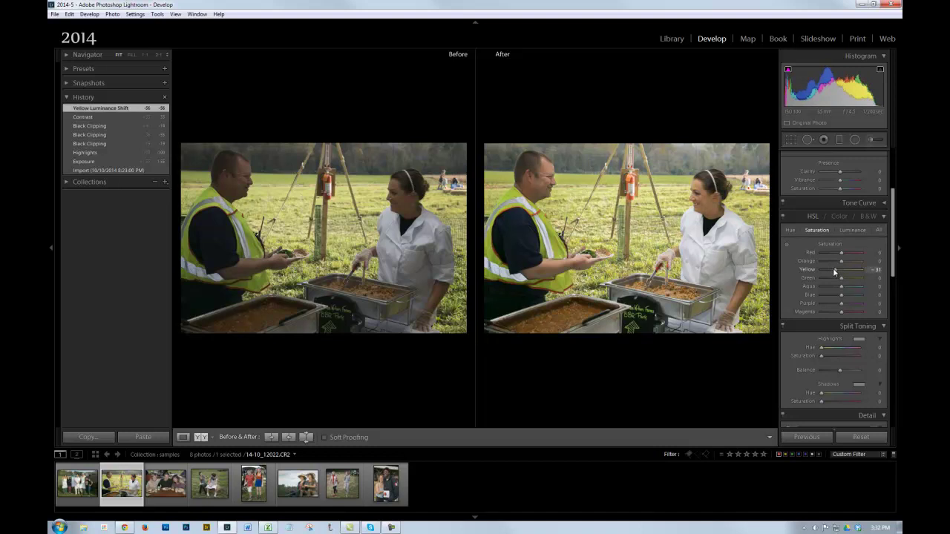
{"action": "left_click_drag", "start_coordinate": [833, 268], "coordinate": [832, 268]}
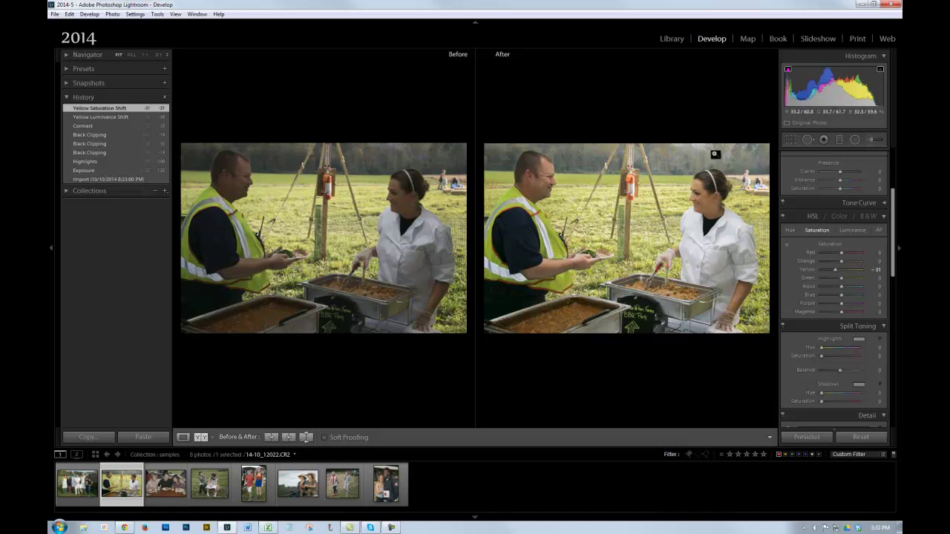
- Compare the before and after versions of the group photo with the aprons, 14-10_12018.CR2
{"action": "left_click", "coordinate": [79, 481]}
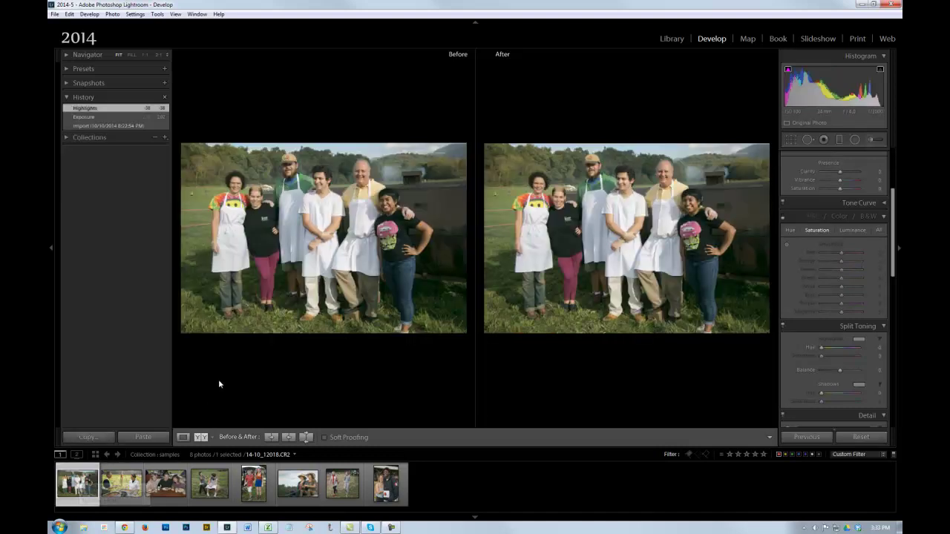